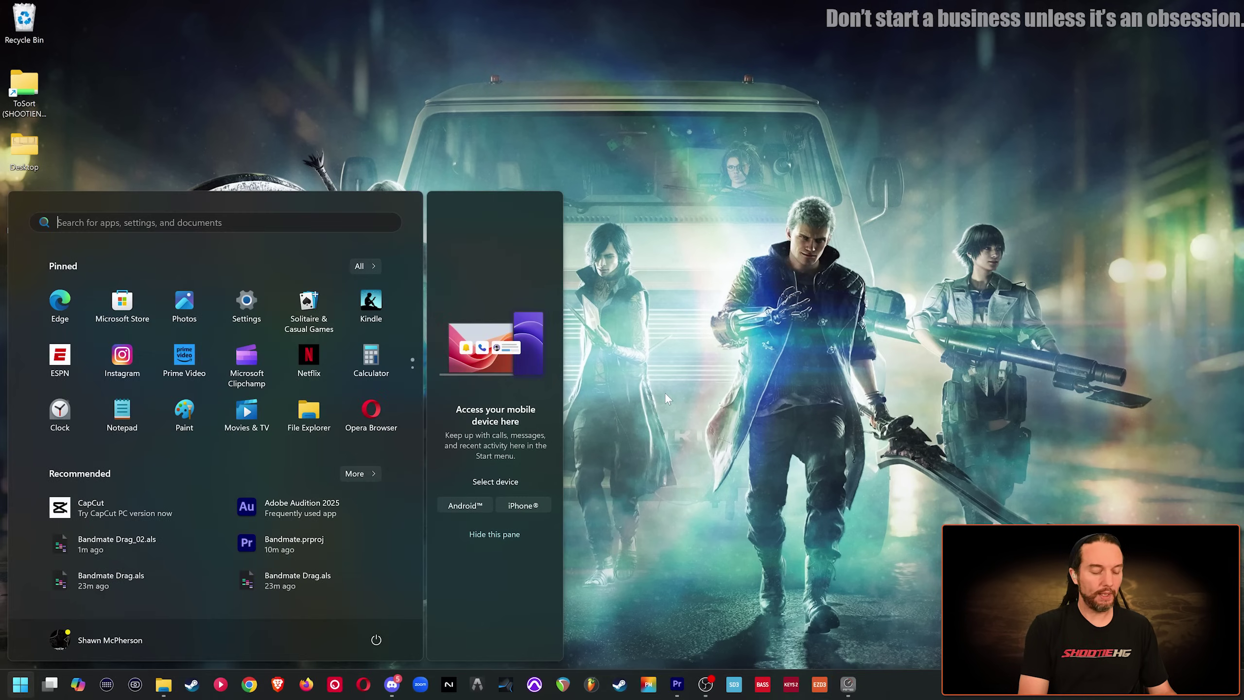
- Search the Start menu for 'abl' to bring up Ableton Live 12 Intro
text(abl)
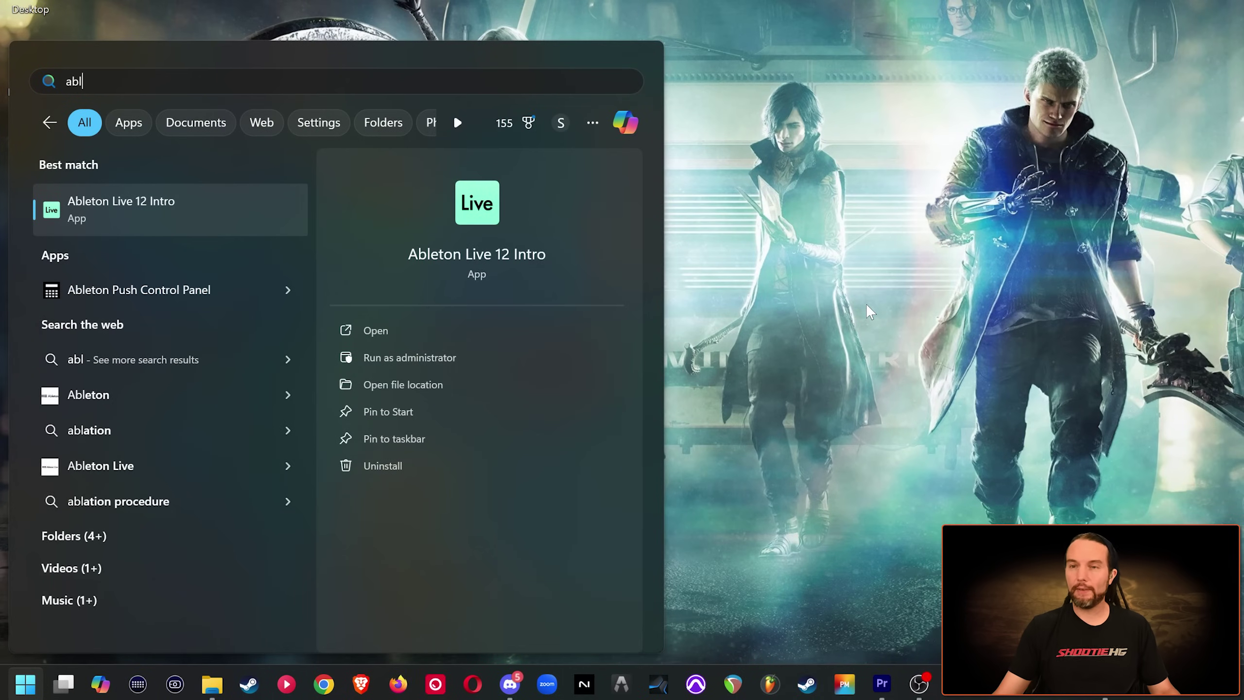
- Launch Ableton Live 12 Intro and set the tempo to 134 BPM
click(149, 210)
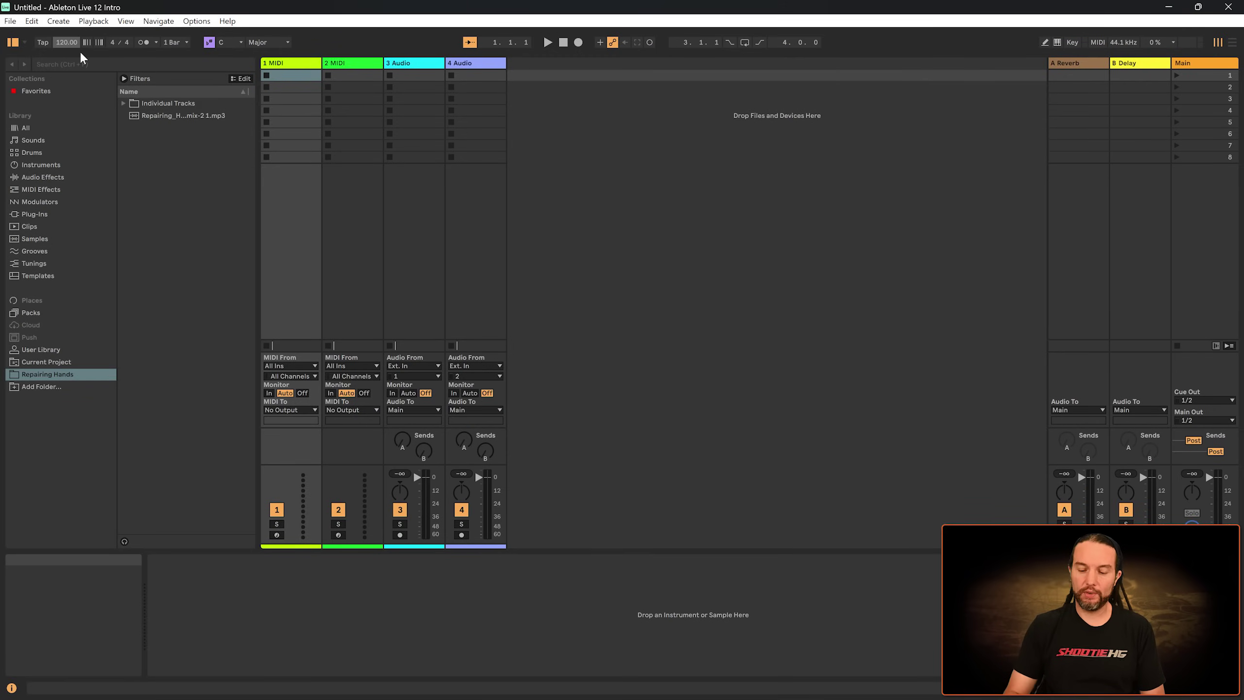
text(134)
key(Return)
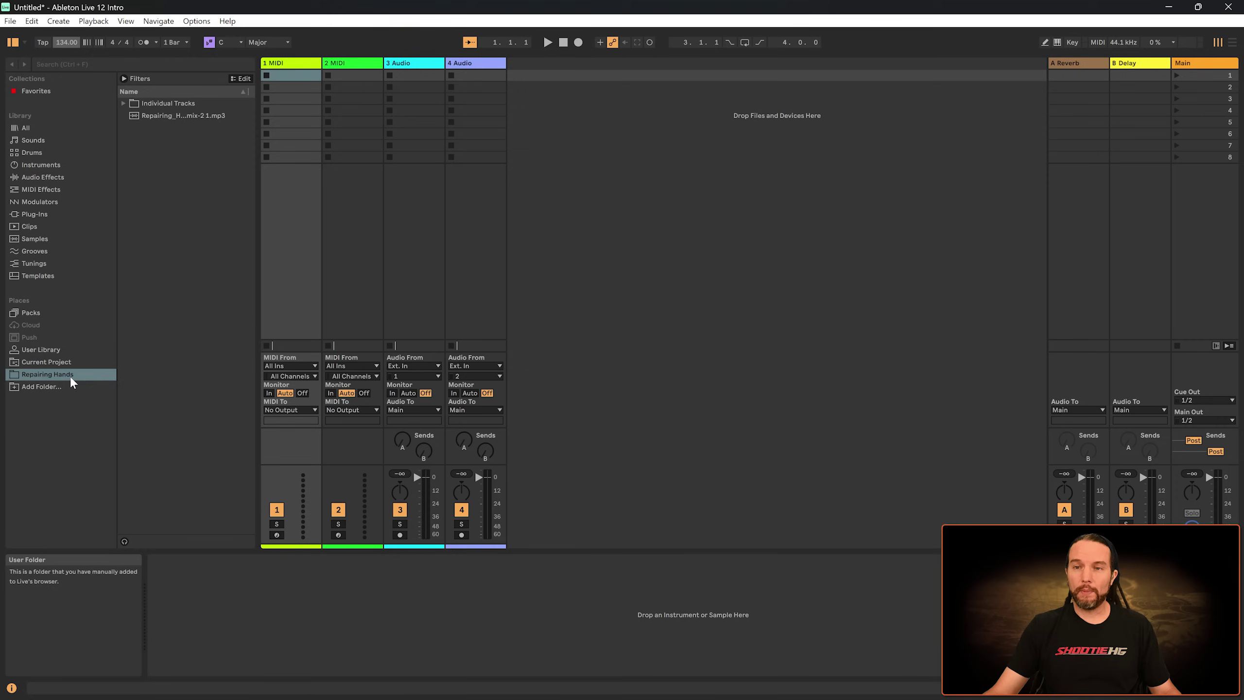
- Show the WAV files in Repairing Hands > Individual Tracks and switch to Arrangement View
click(52, 374)
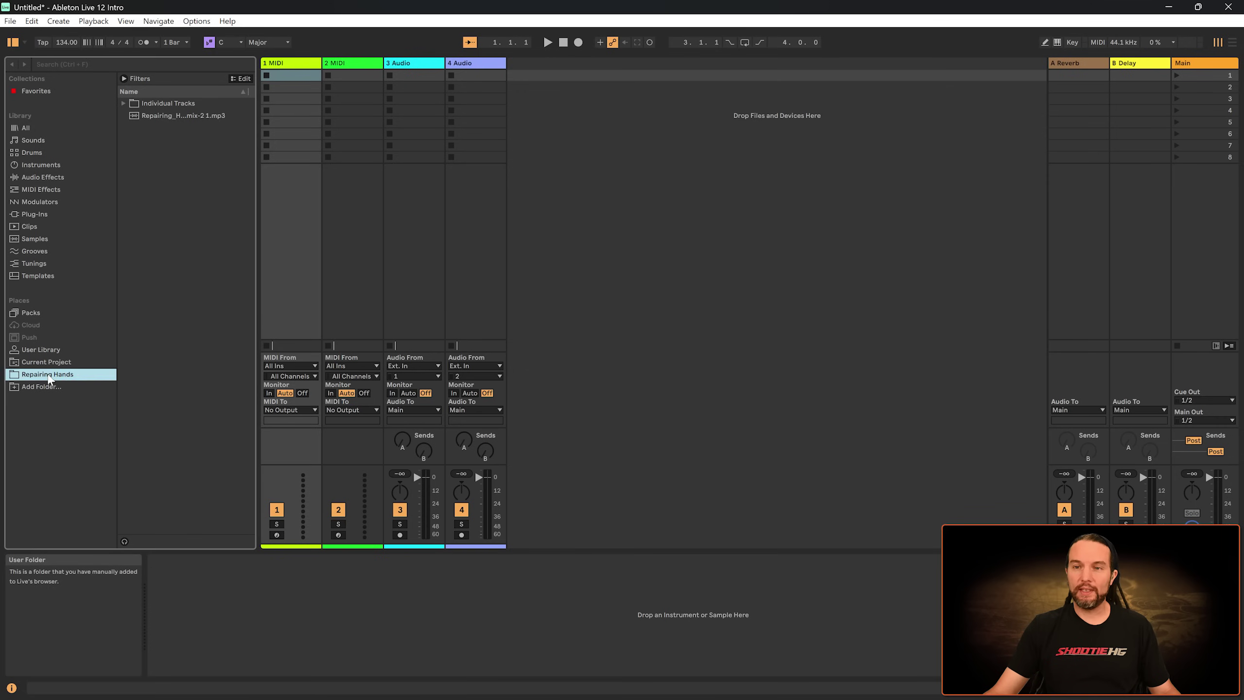
click(123, 104)
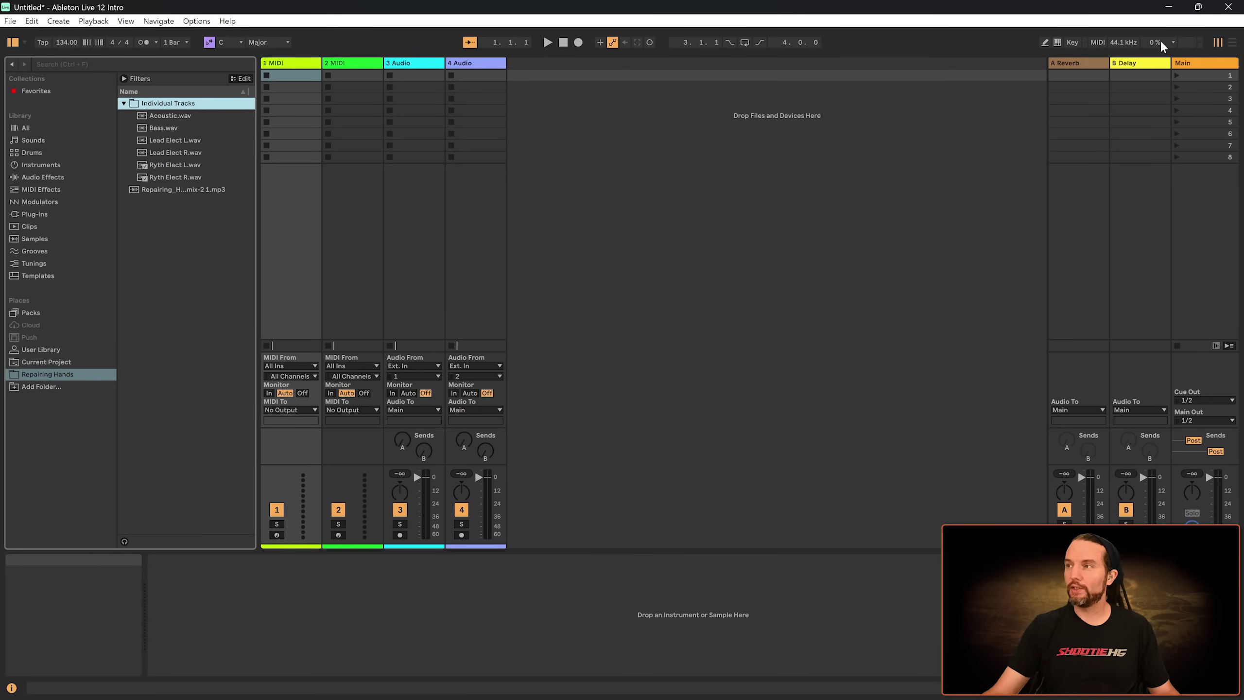
click(1233, 42)
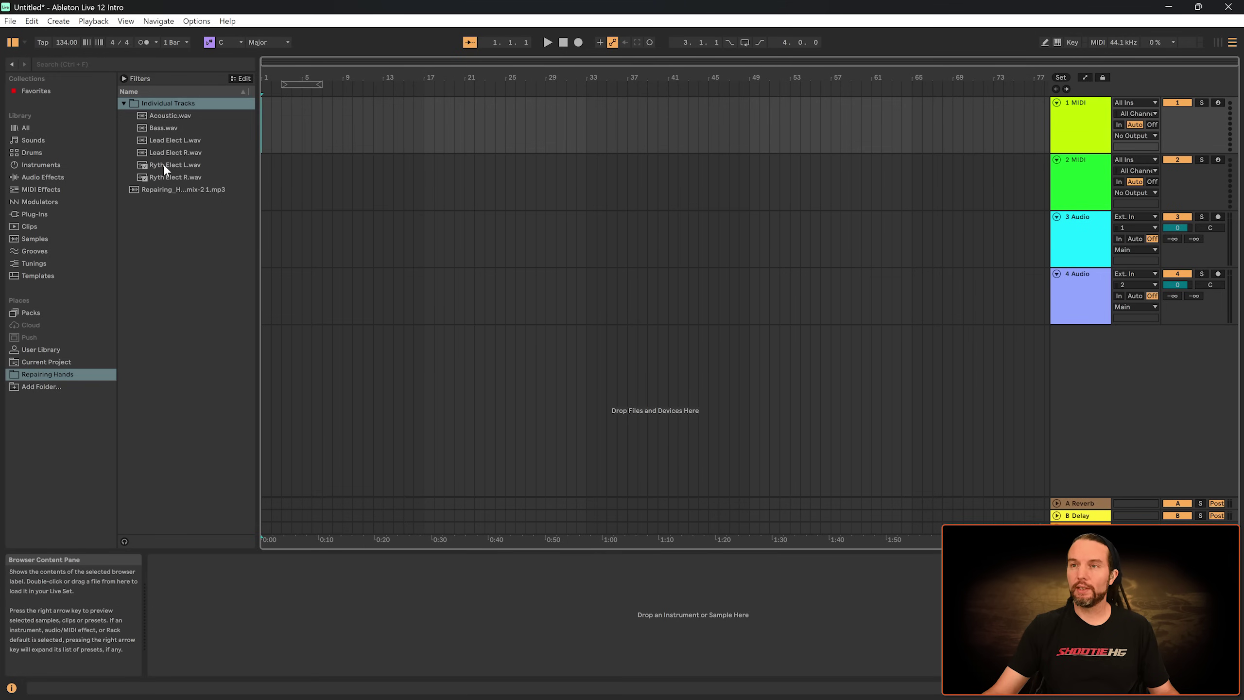
- Place Ryth Elect L.wav on track 3 from bar 9 and play it from bar 17
drag(167, 167, 344, 250)
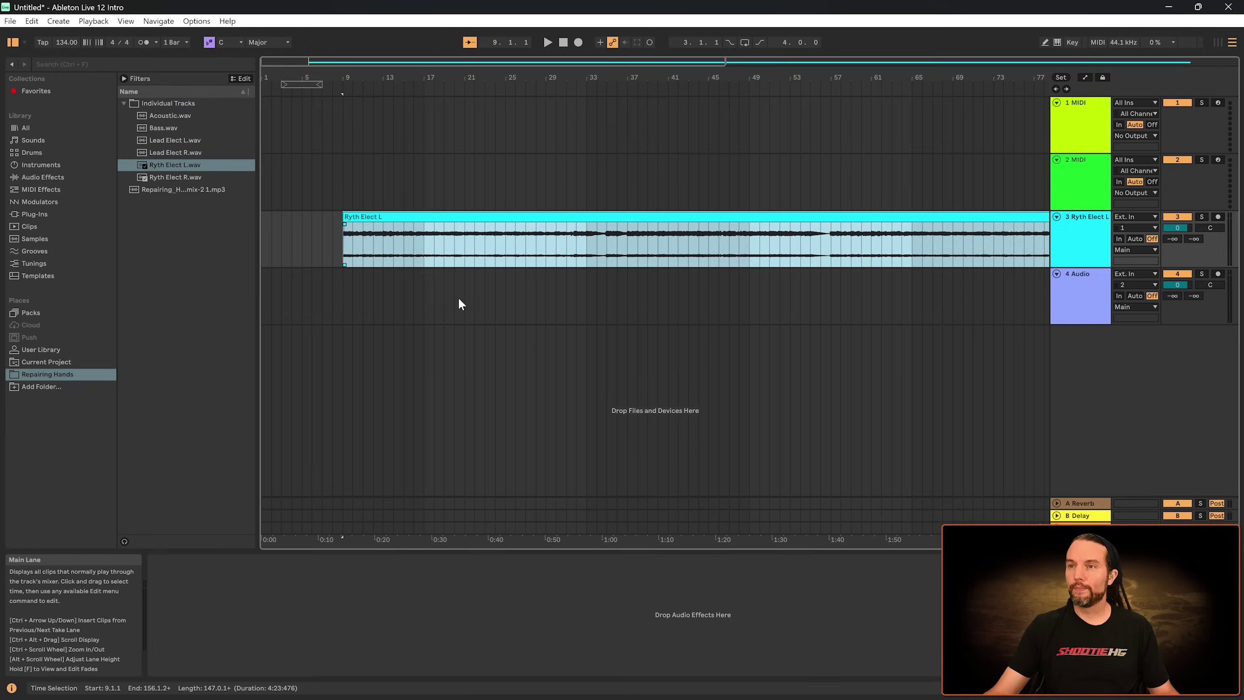
click(425, 241)
key(space)
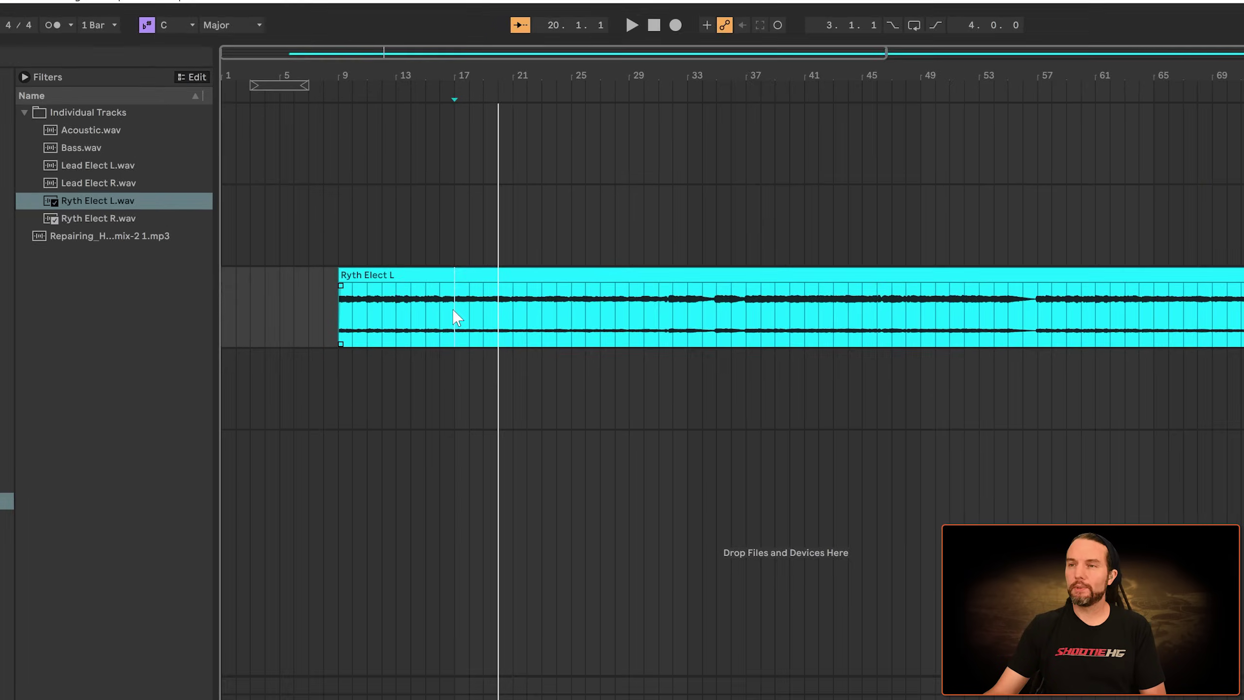
- Consolidate bars 17–25 of the guitar clip into their own clip with Ctrl+J
drag(458, 323, 594, 341)
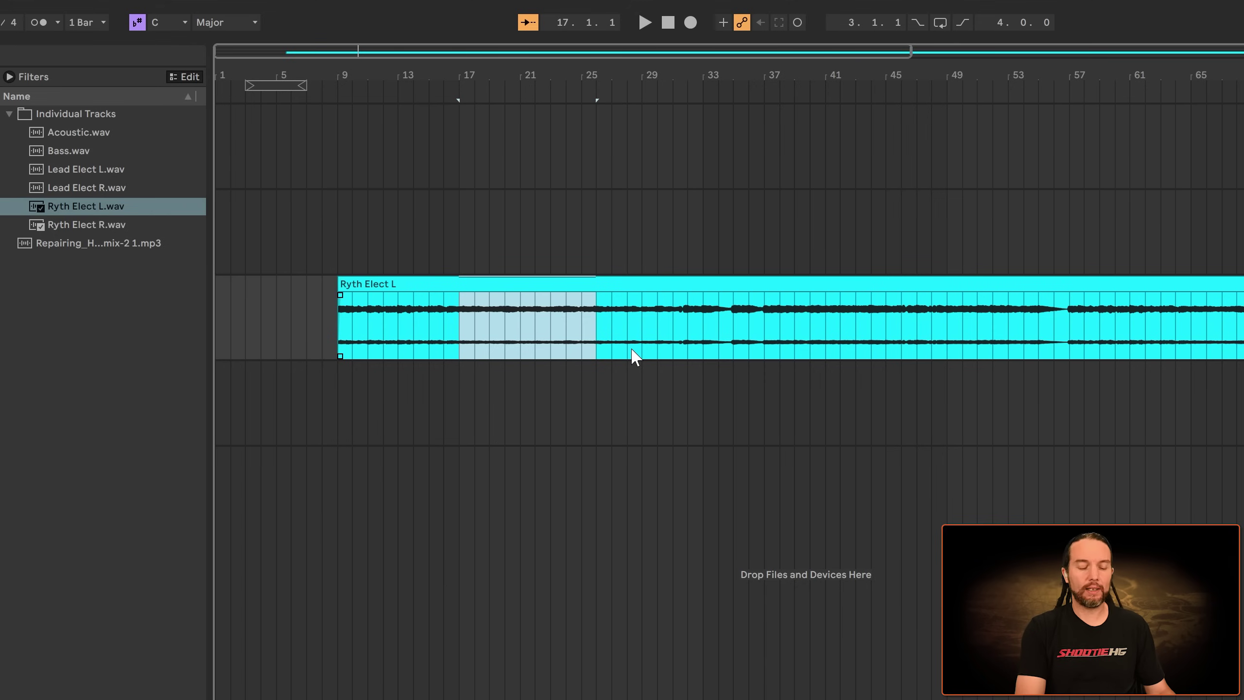
key(ctrl+j)
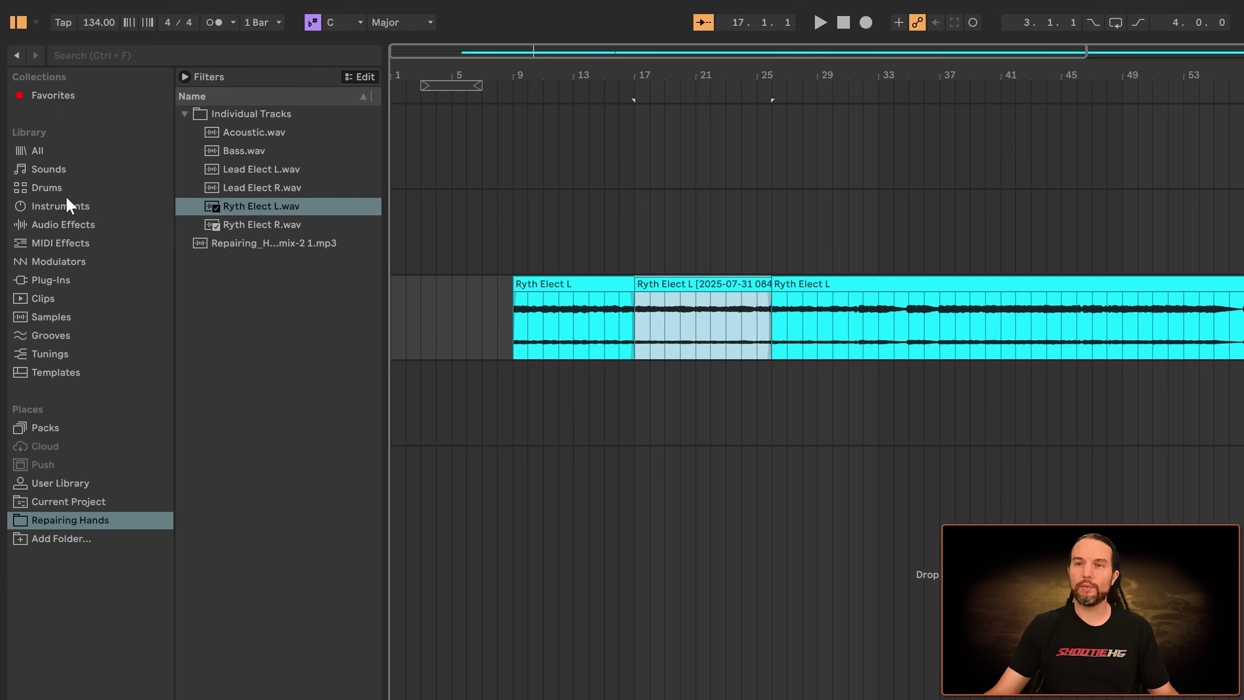
click(53, 280)
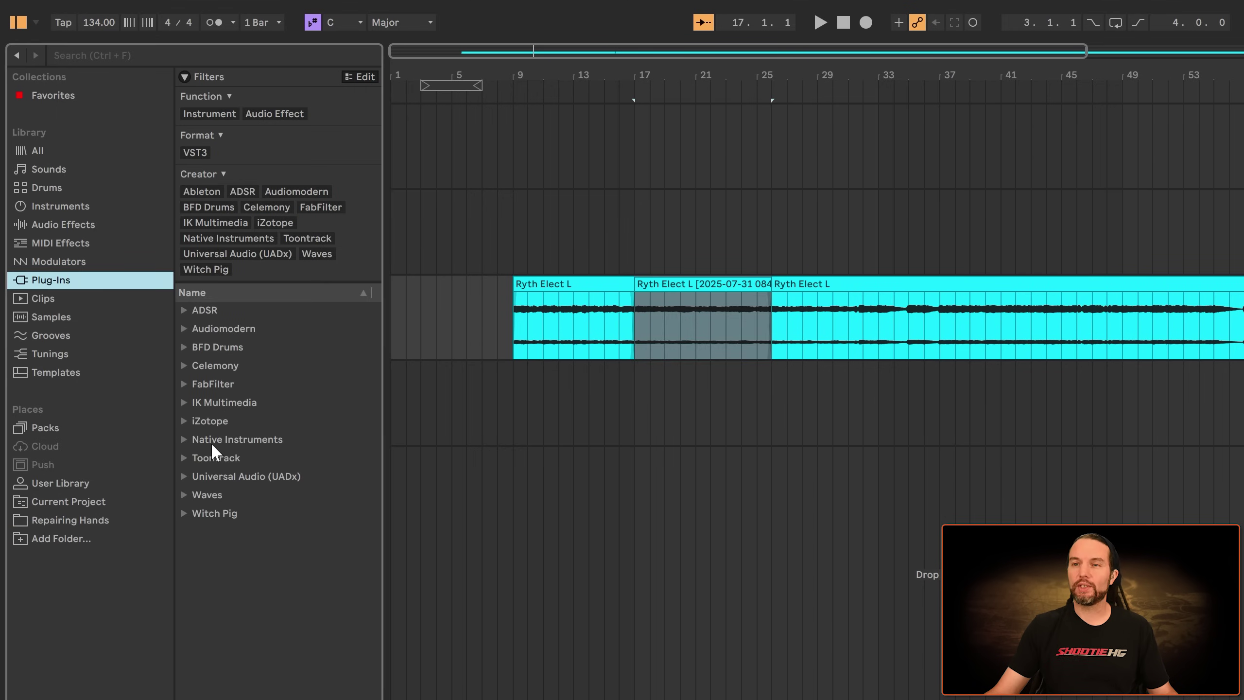
- Load EZdrummer 3 from the Toontrack plug-ins onto MIDI track 1
click(184, 458)
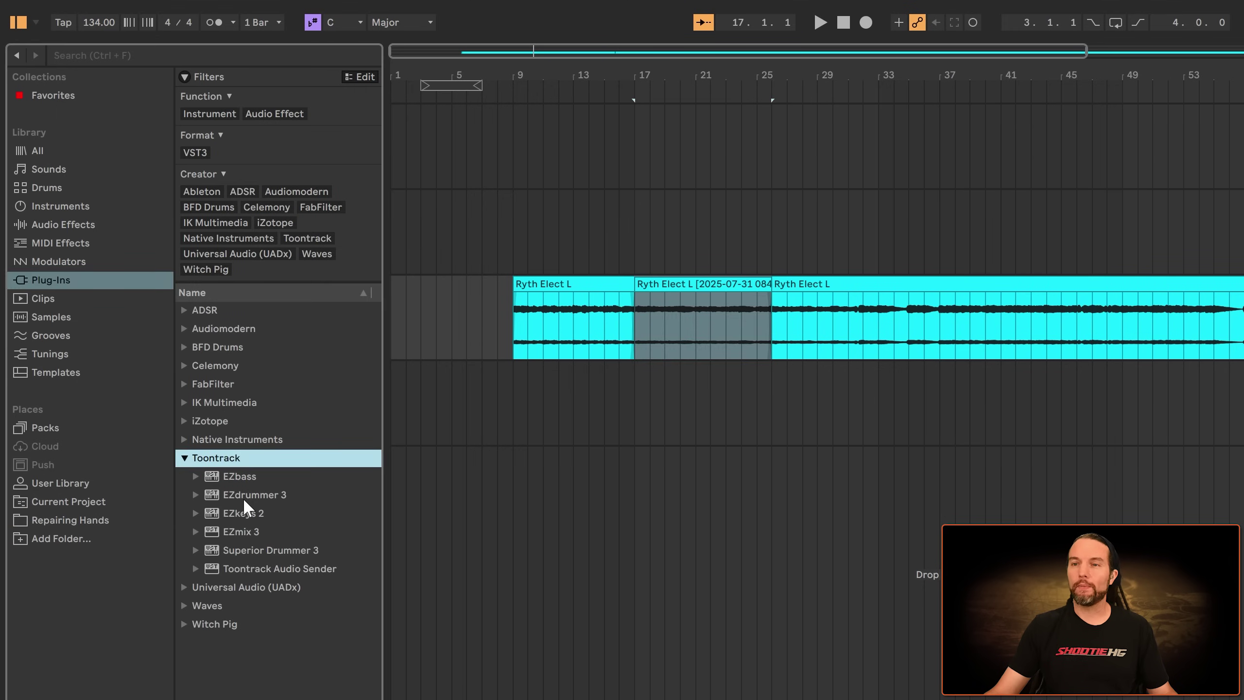
drag(244, 498, 1243, 154)
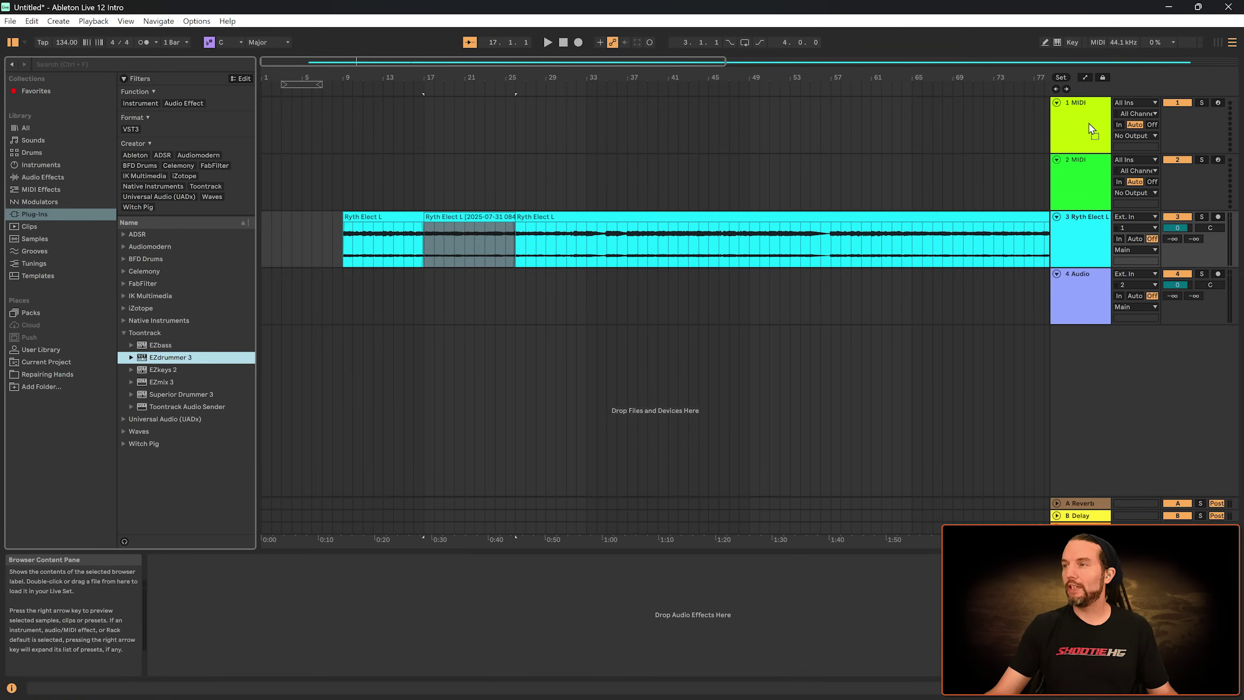
drag(1089, 126, 1087, 123)
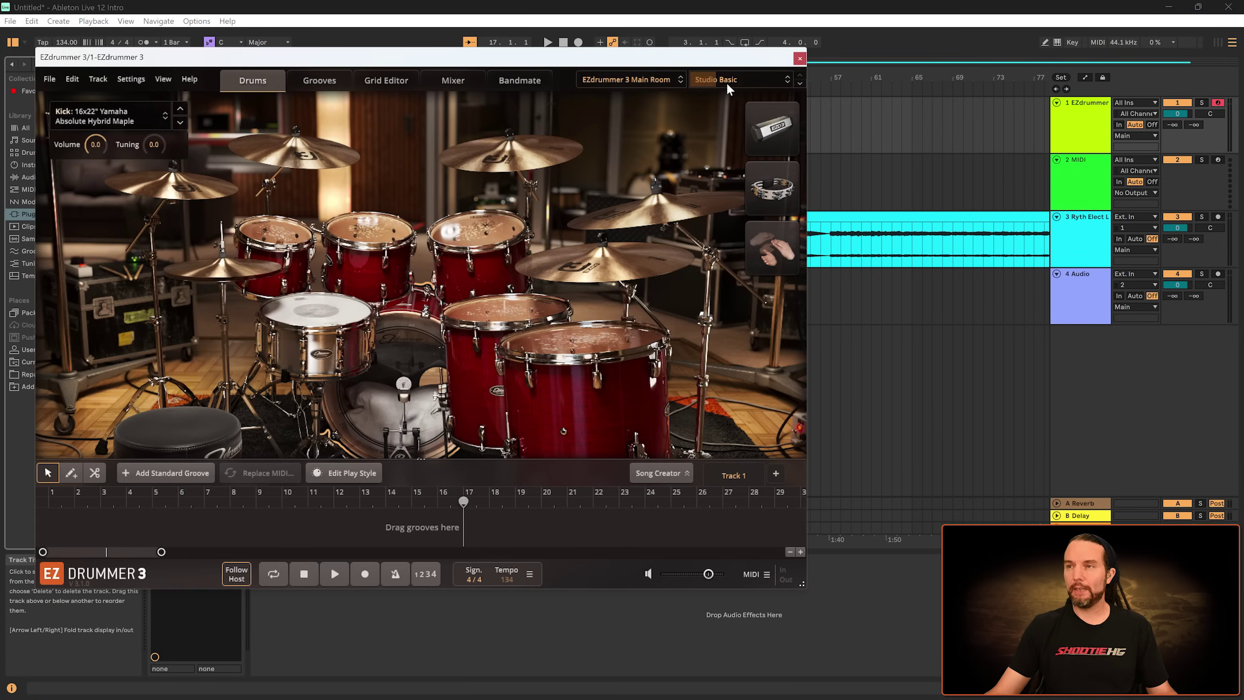
- Drop the consolidated clip into Bandmate, dismiss the unreadable-file error, and close EZdrummer
click(519, 80)
drag(521, 67, 713, 310)
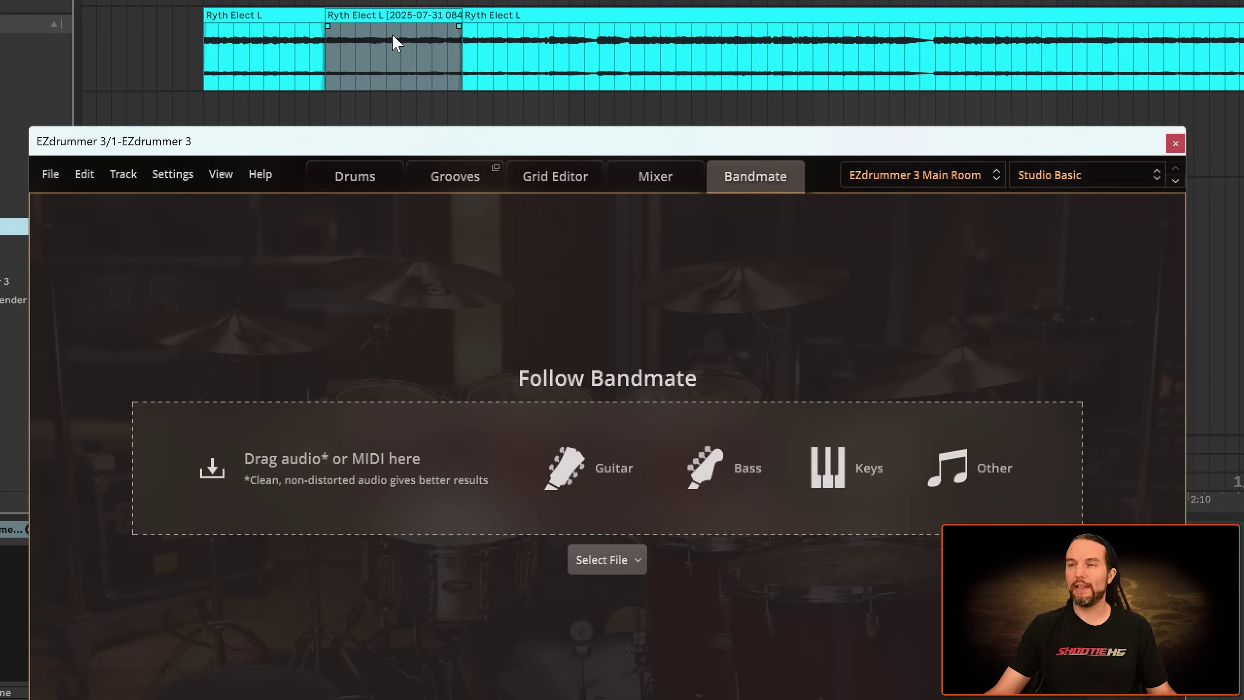
drag(387, 18, 438, 249)
drag(477, 467, 475, 465)
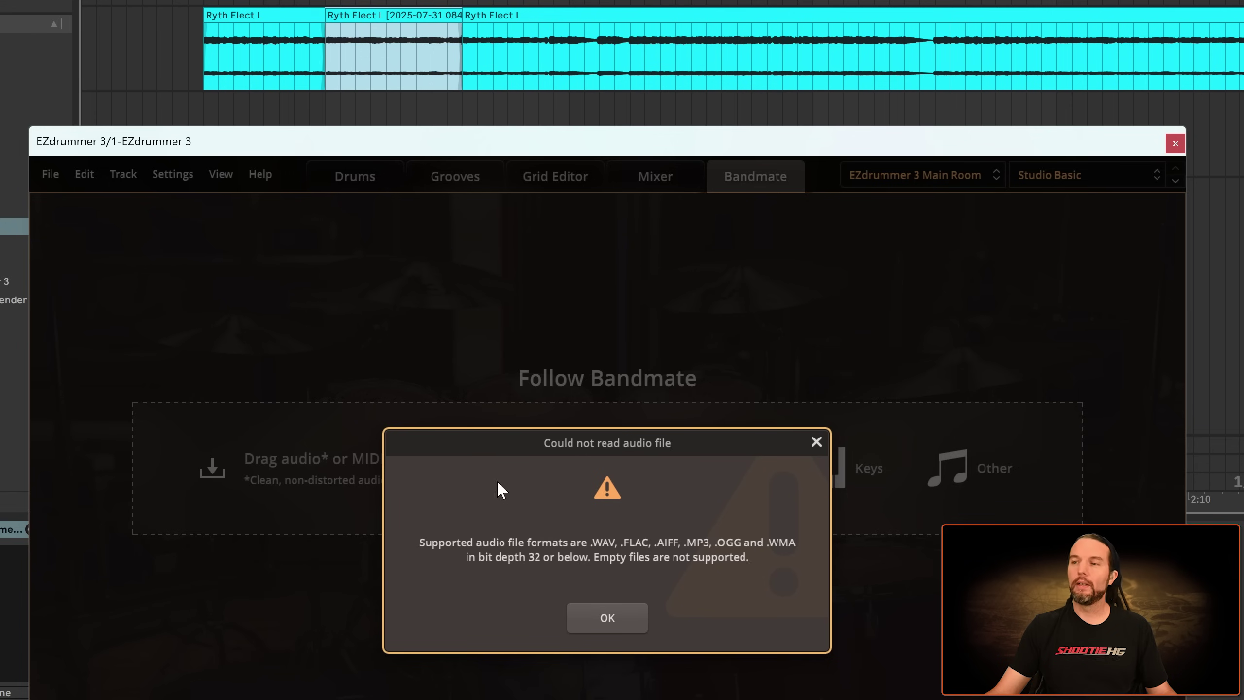
click(821, 441)
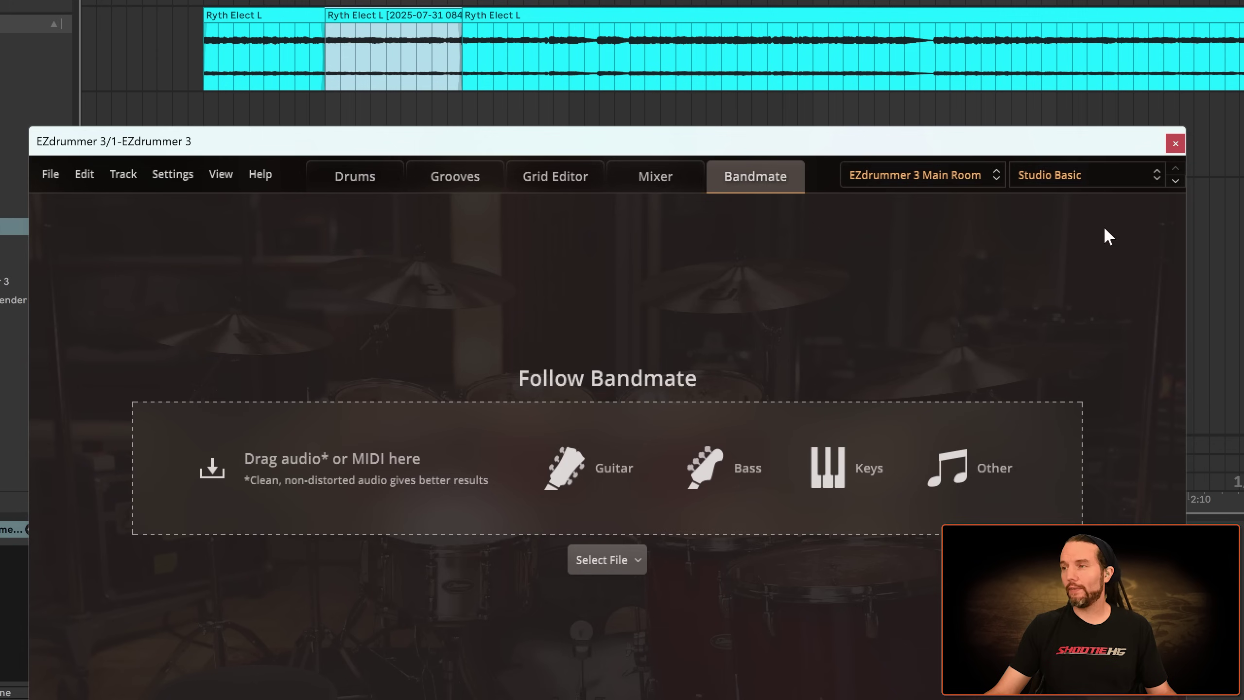
click(1176, 143)
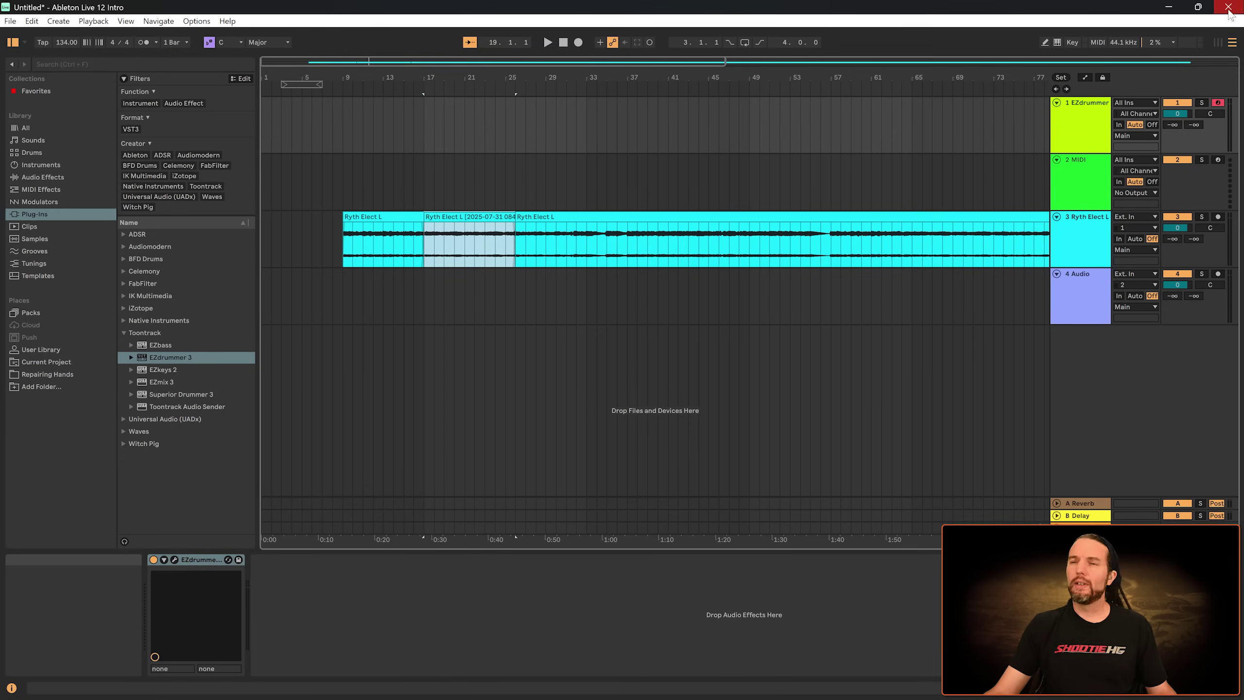
- Quit Ableton without saving, leaving the temporary recording files in place
click(1229, 7)
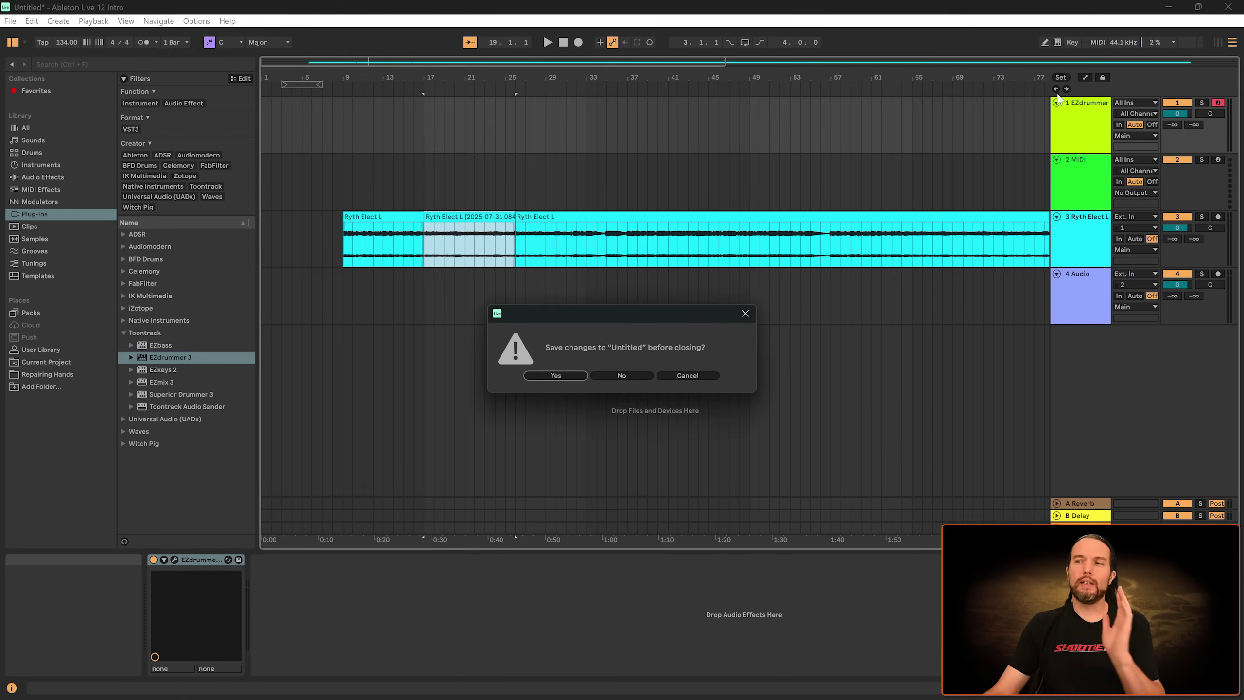
click(622, 375)
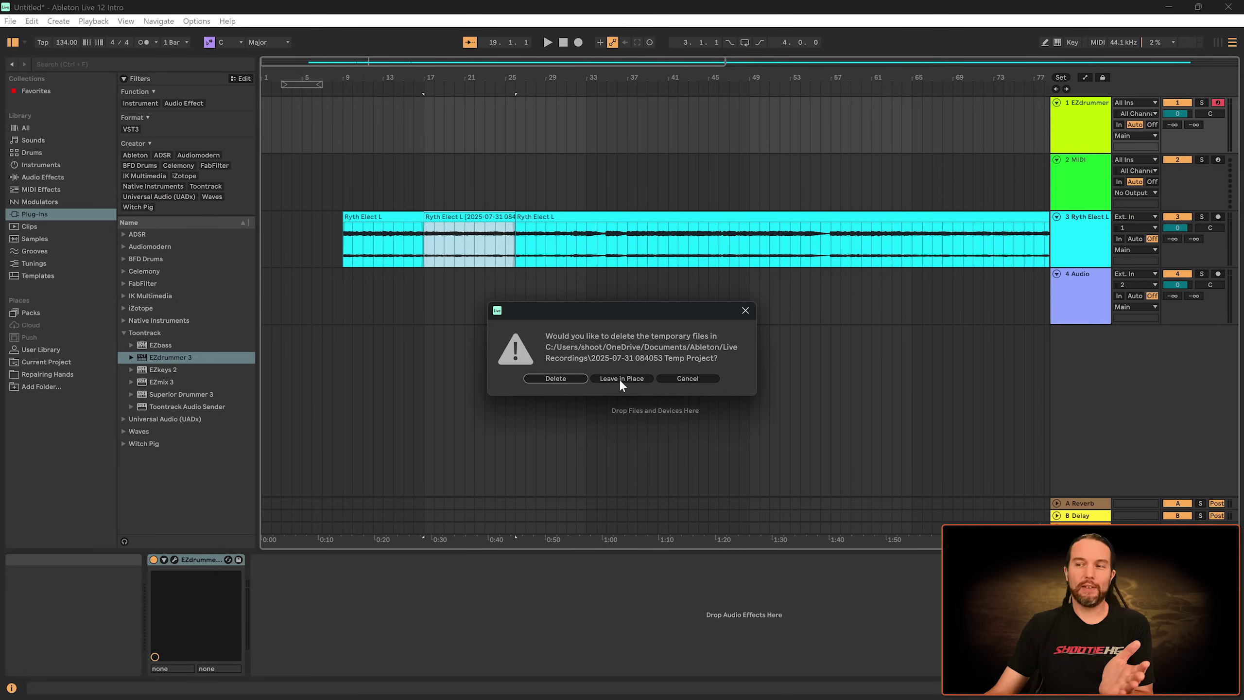
click(564, 382)
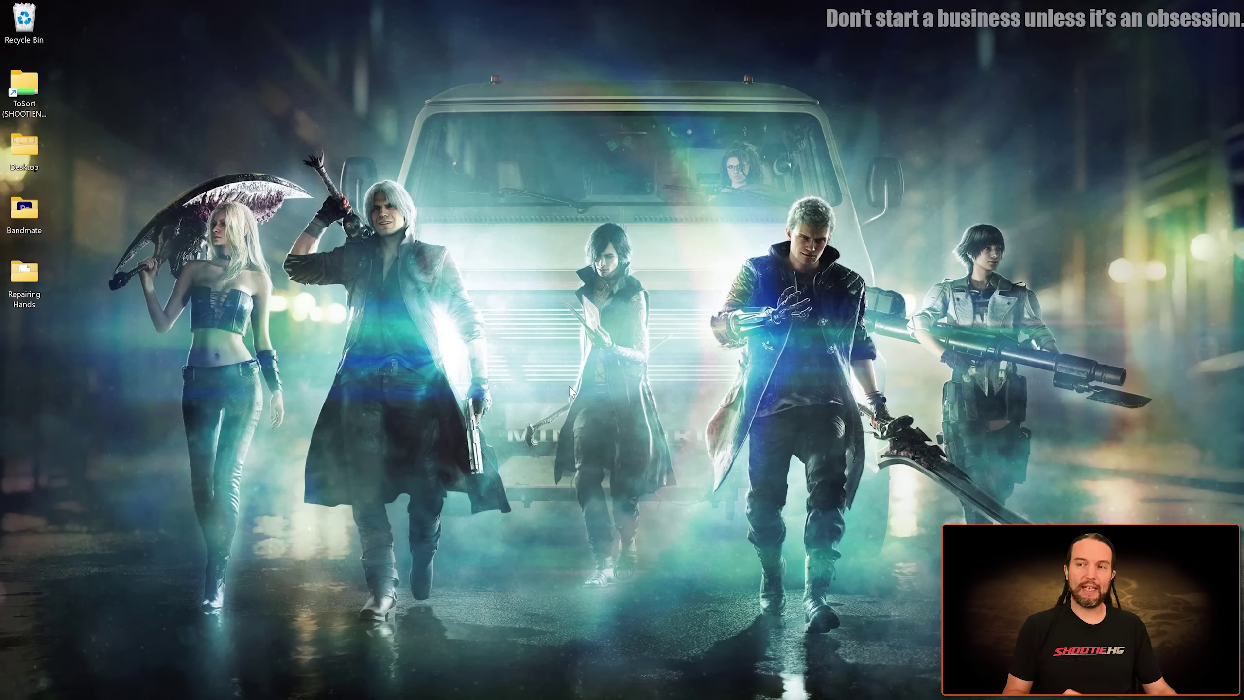
- Relaunch Ableton Live 12 Intro from a Start search for 'abl' as administrator
key(super)
text(abl)
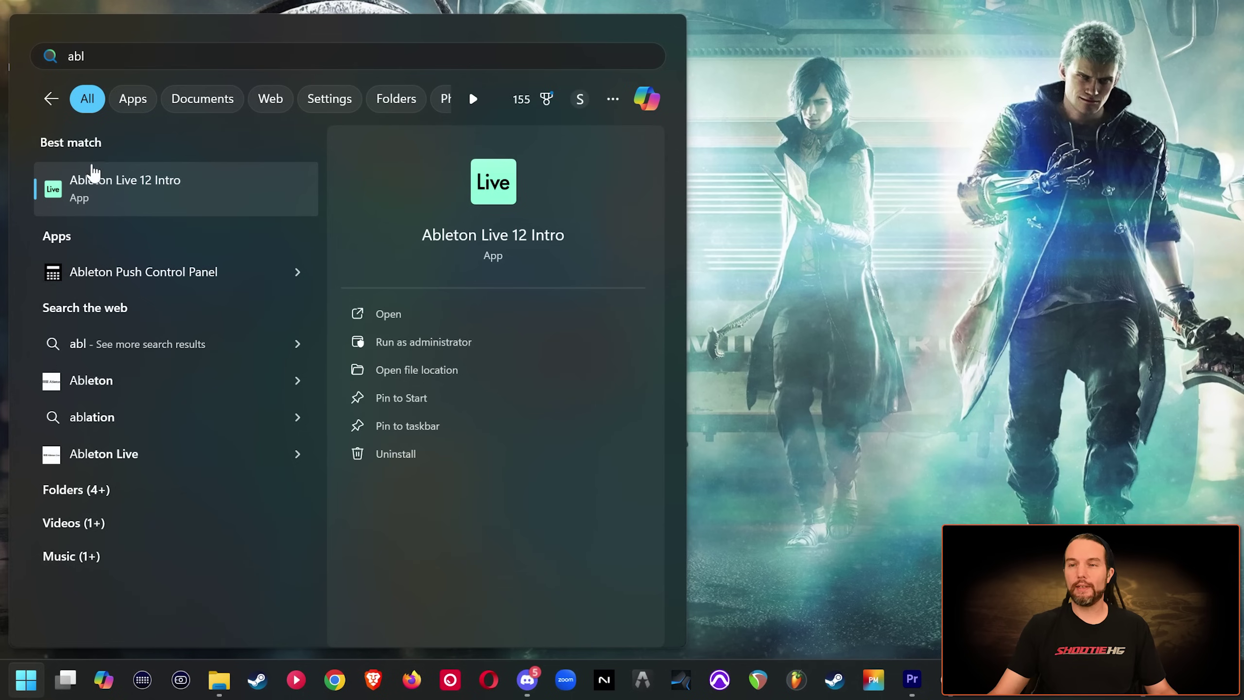
right_click(134, 194)
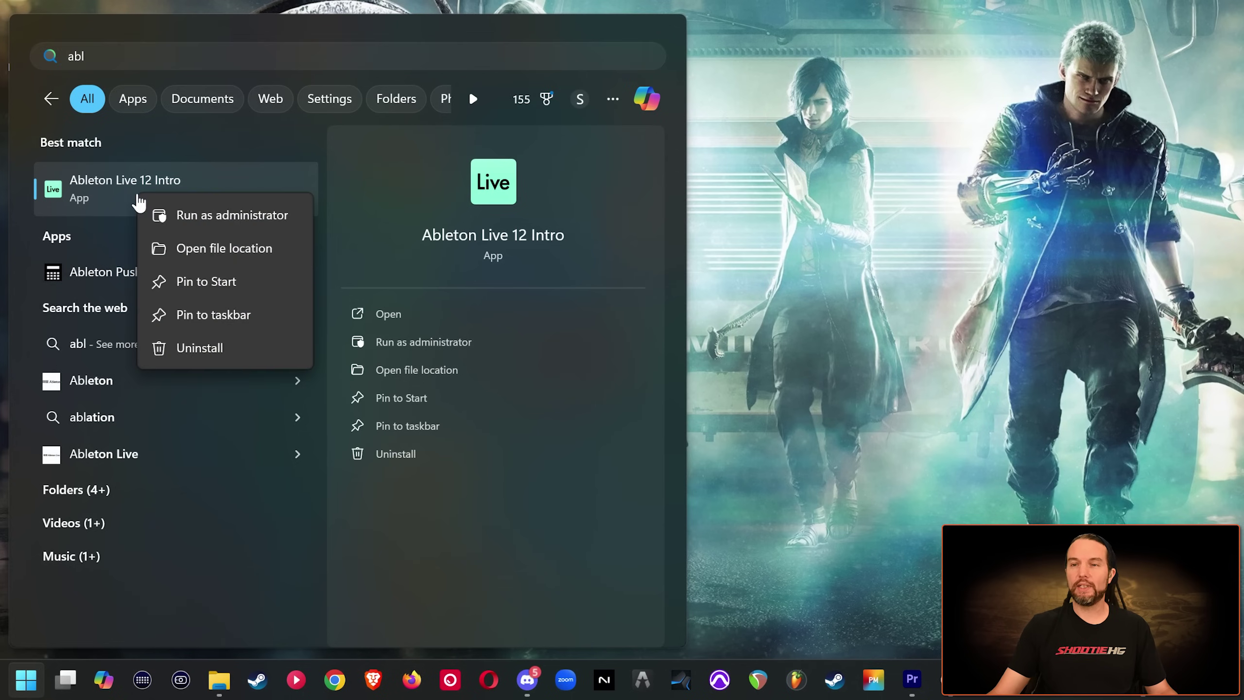
click(214, 220)
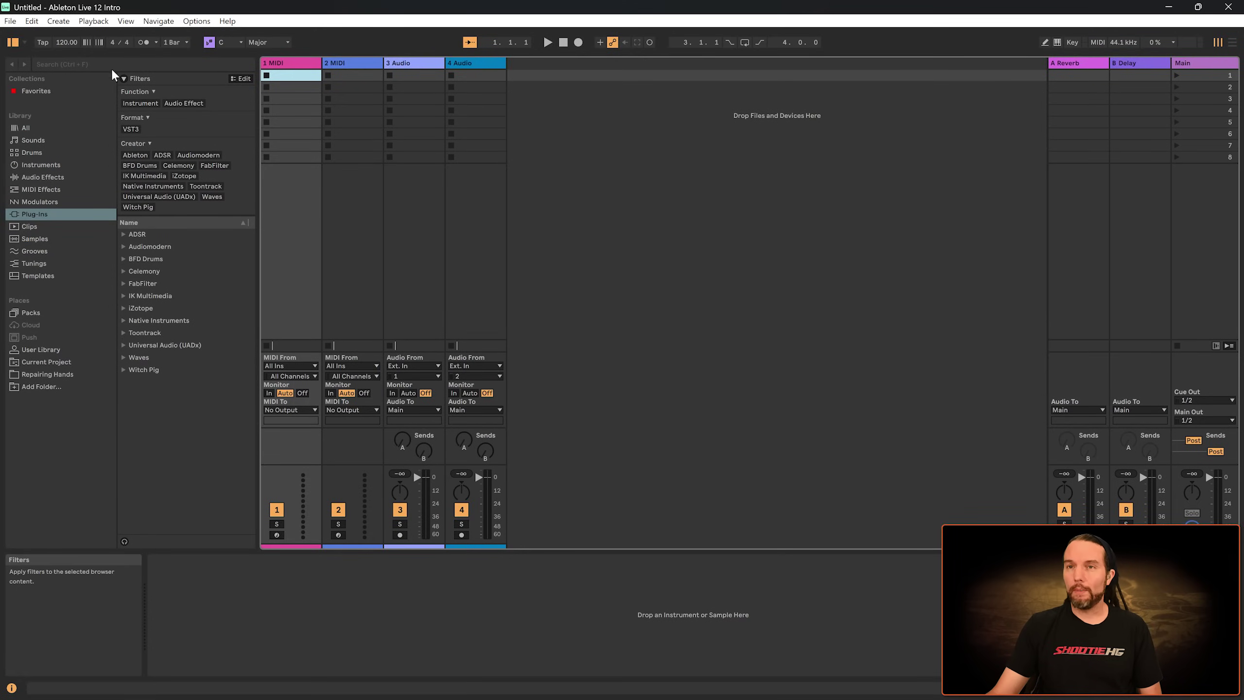
- Set the new set's tempo to 134 BPM
click(66, 42)
text(134)
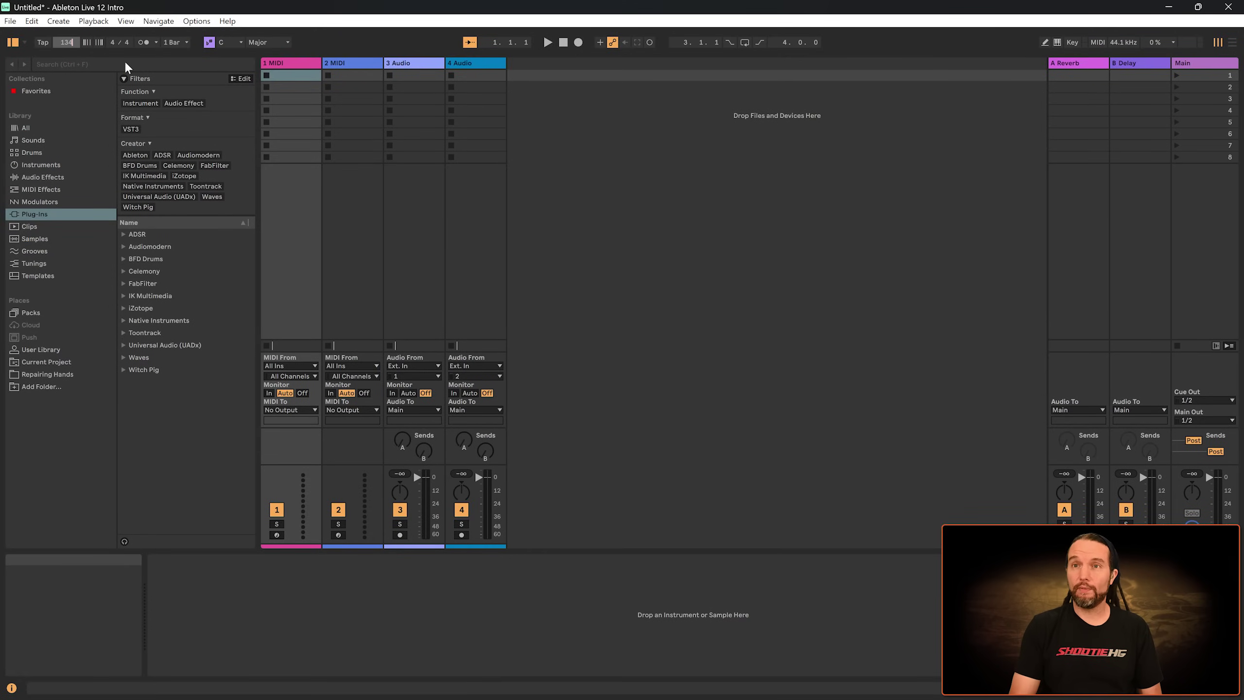
key(Return)
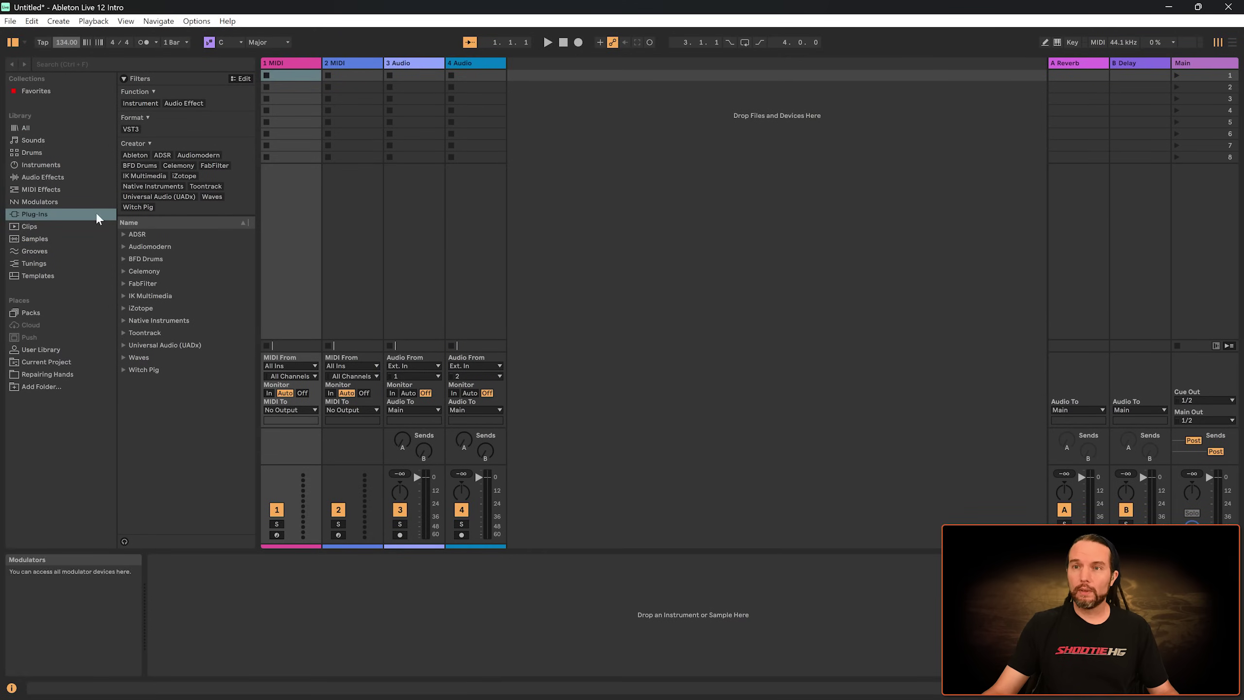
- Load Toontrack EZdrummer 3 onto MIDI track 1, then close its window
click(129, 334)
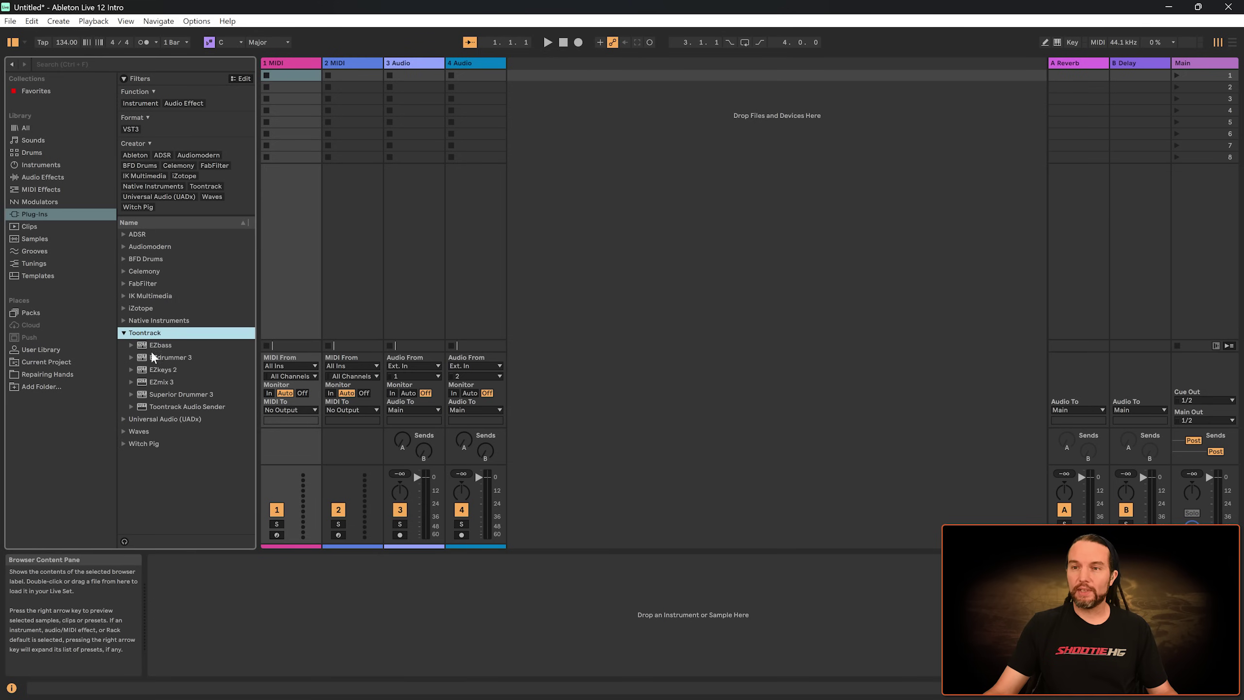
drag(162, 355, 267, 141)
drag(291, 72, 290, 71)
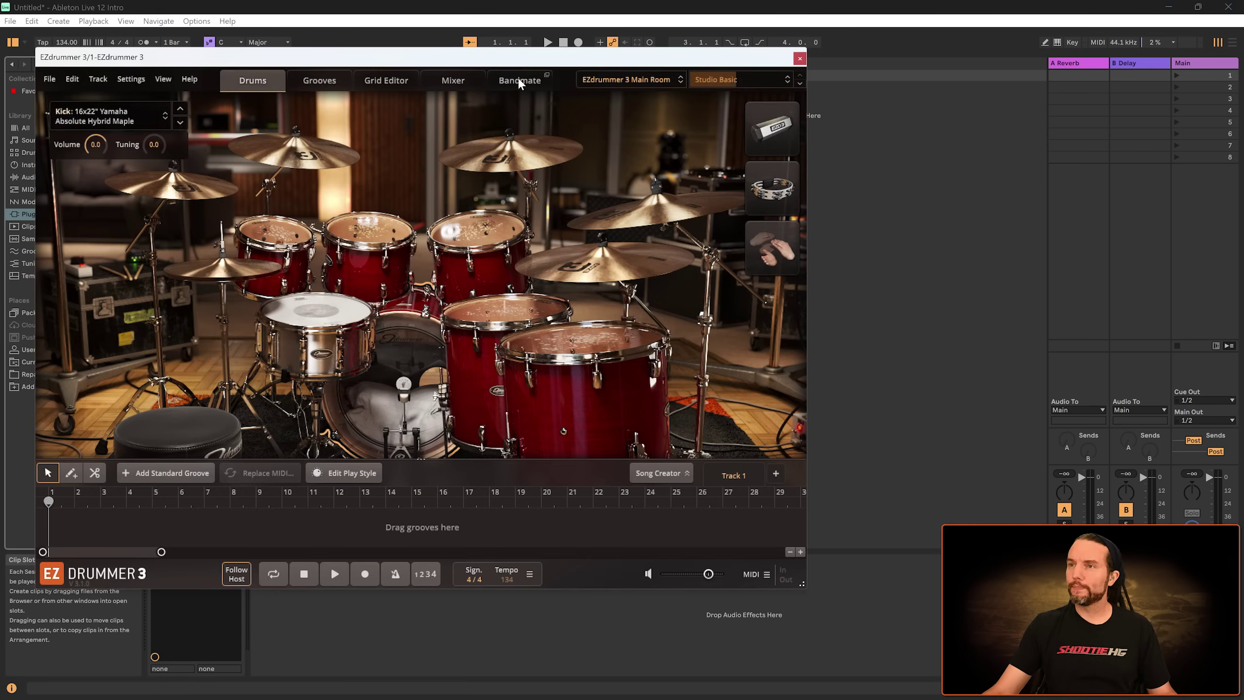
click(519, 81)
click(800, 59)
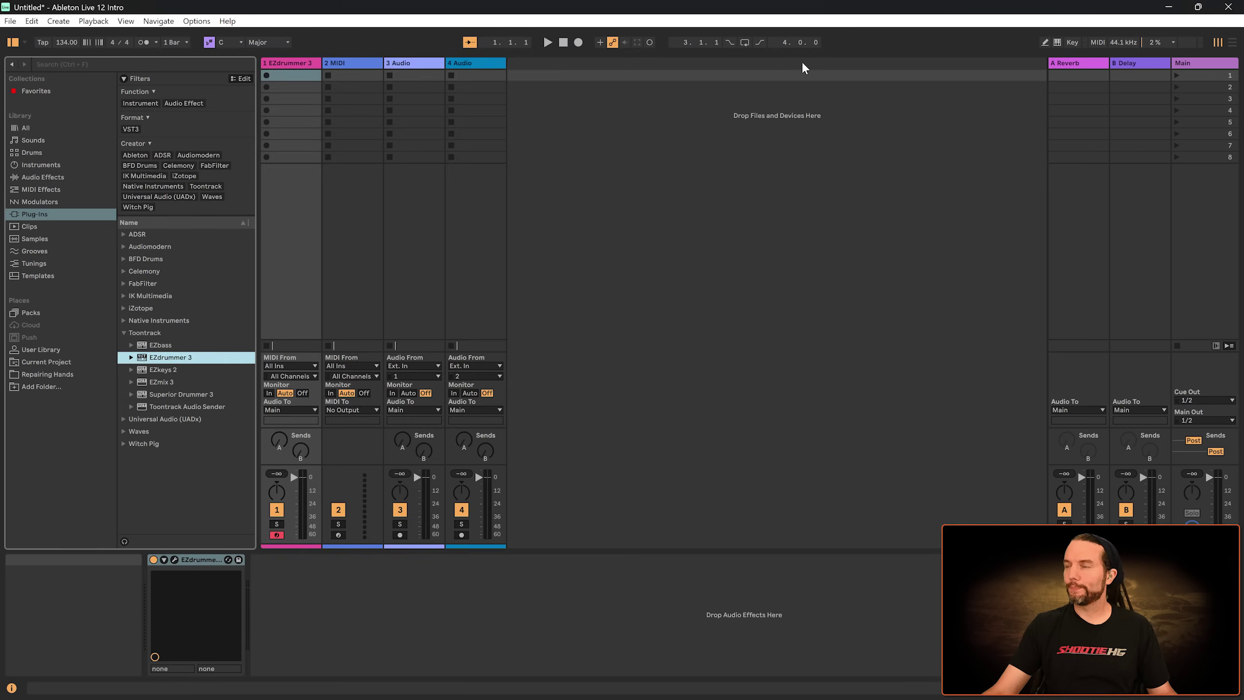
- In Arrangement View, place Individual Tracks' Ryth Elect L.wav on track 2 at bar 9
click(1226, 45)
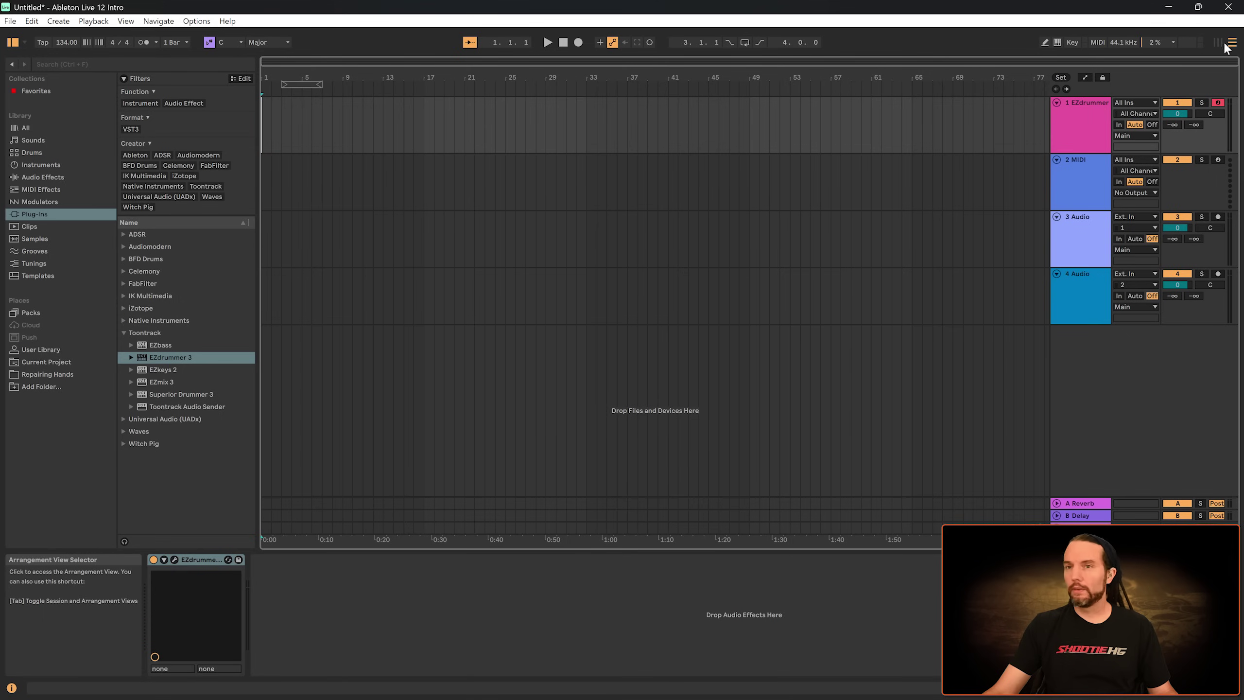
click(49, 374)
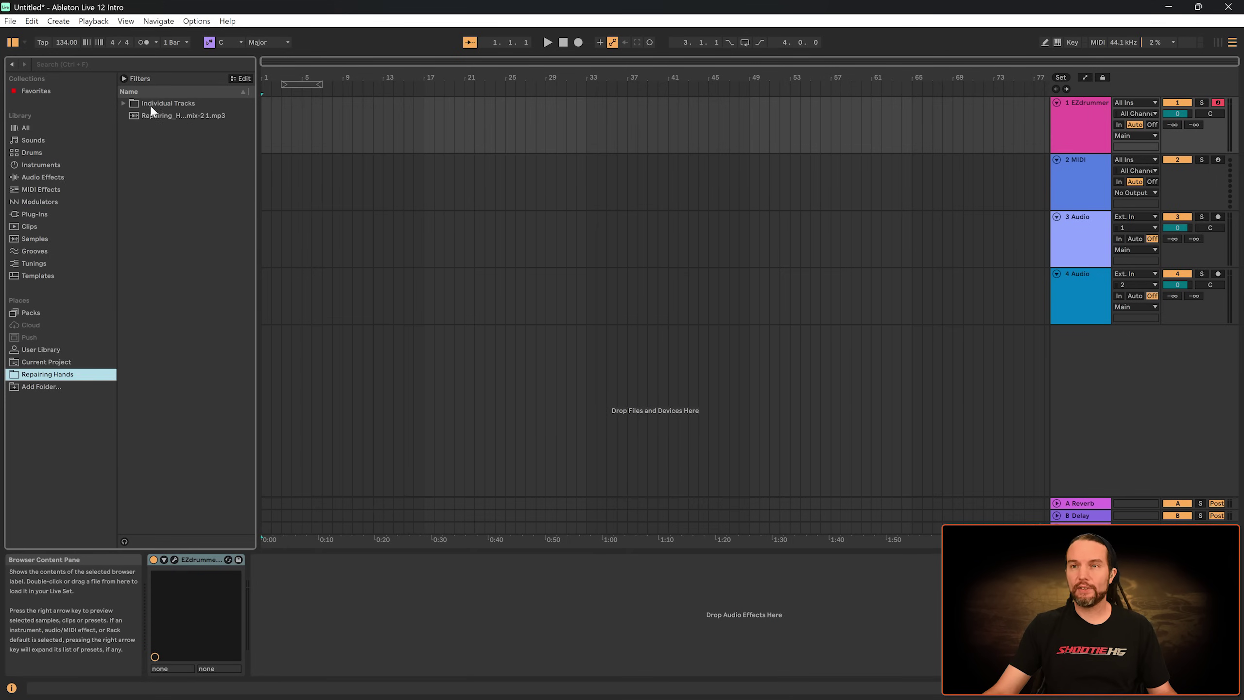
click(123, 105)
drag(162, 170, 342, 193)
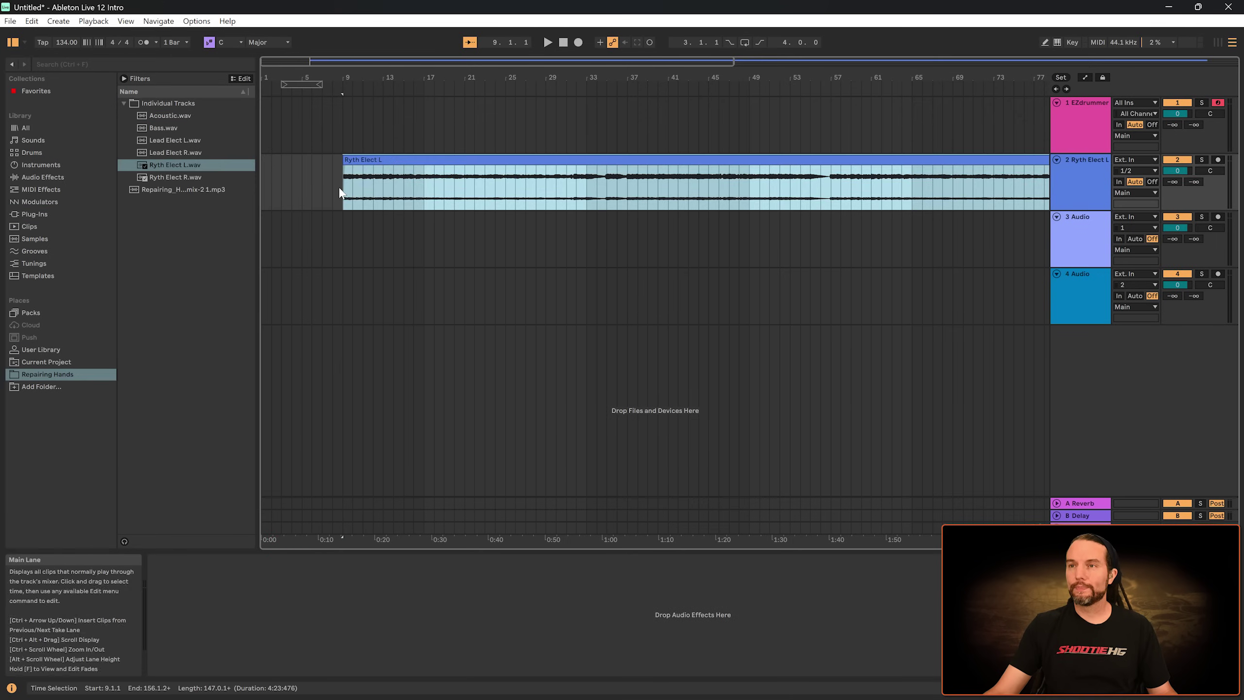
- Open EZdrummer 3's plug-in window from track 1 and move it aside
click(1081, 131)
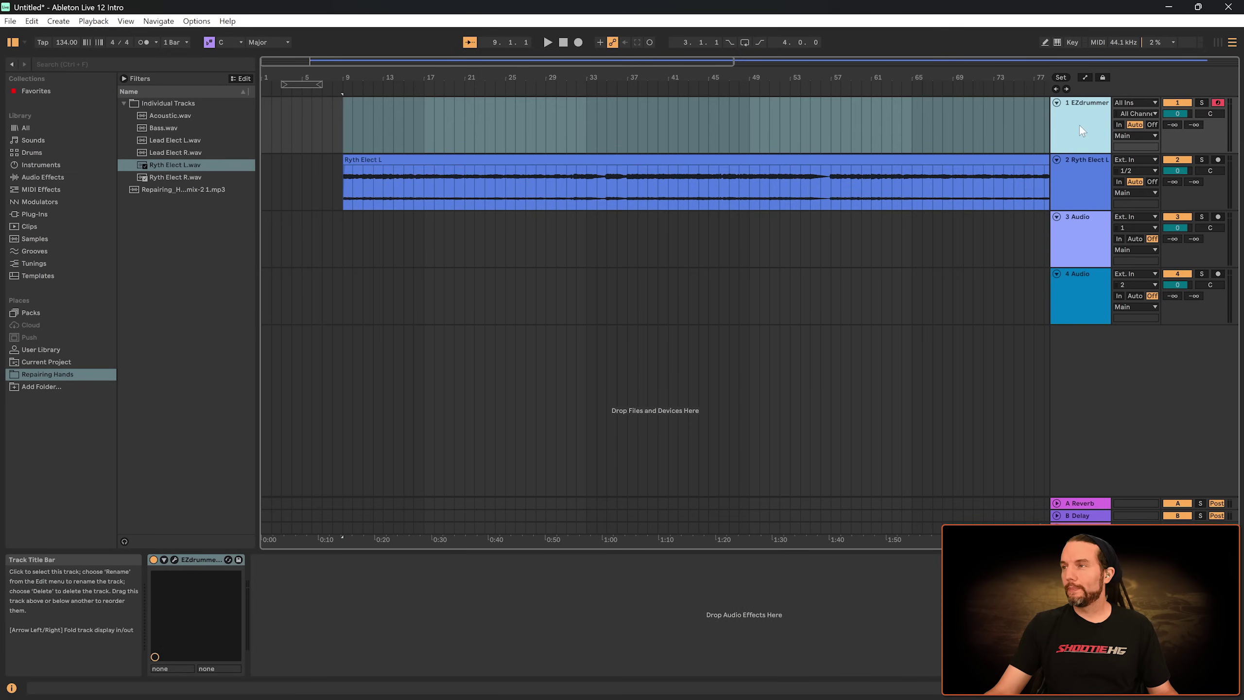
click(175, 560)
drag(439, 67, 673, 274)
- Preview the Ryth Elect L clip from bar 17 and select a range starting there
click(464, 191)
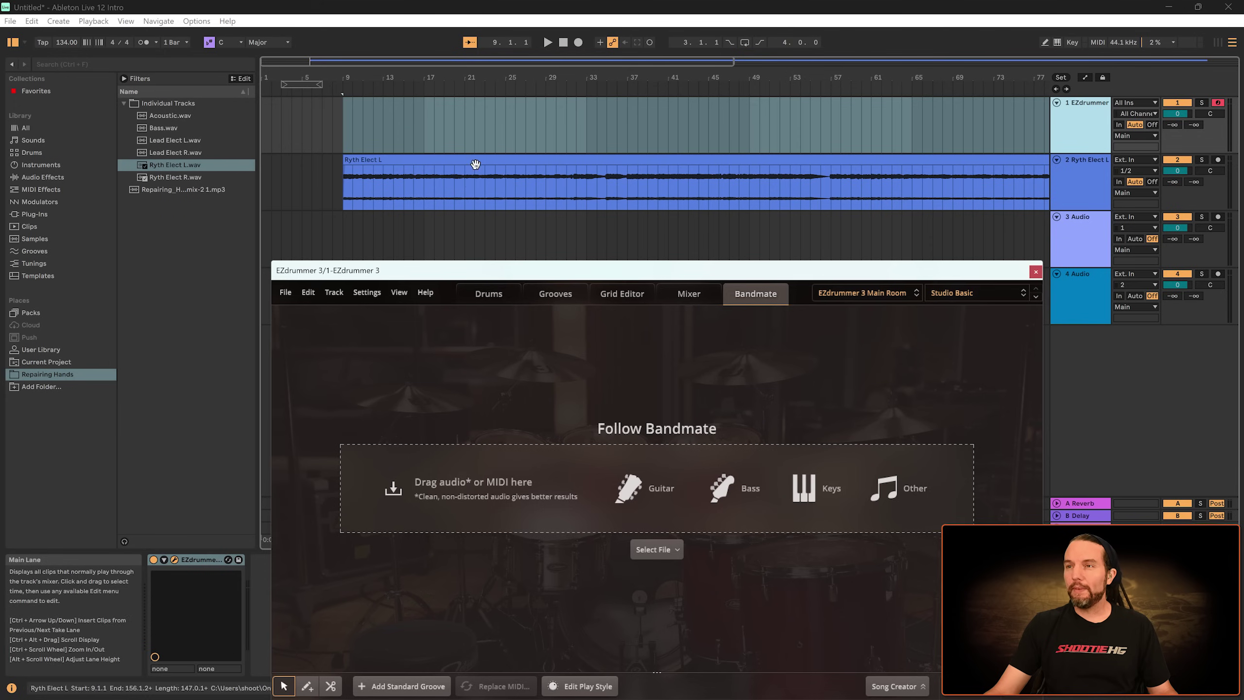
click(424, 182)
key(space)
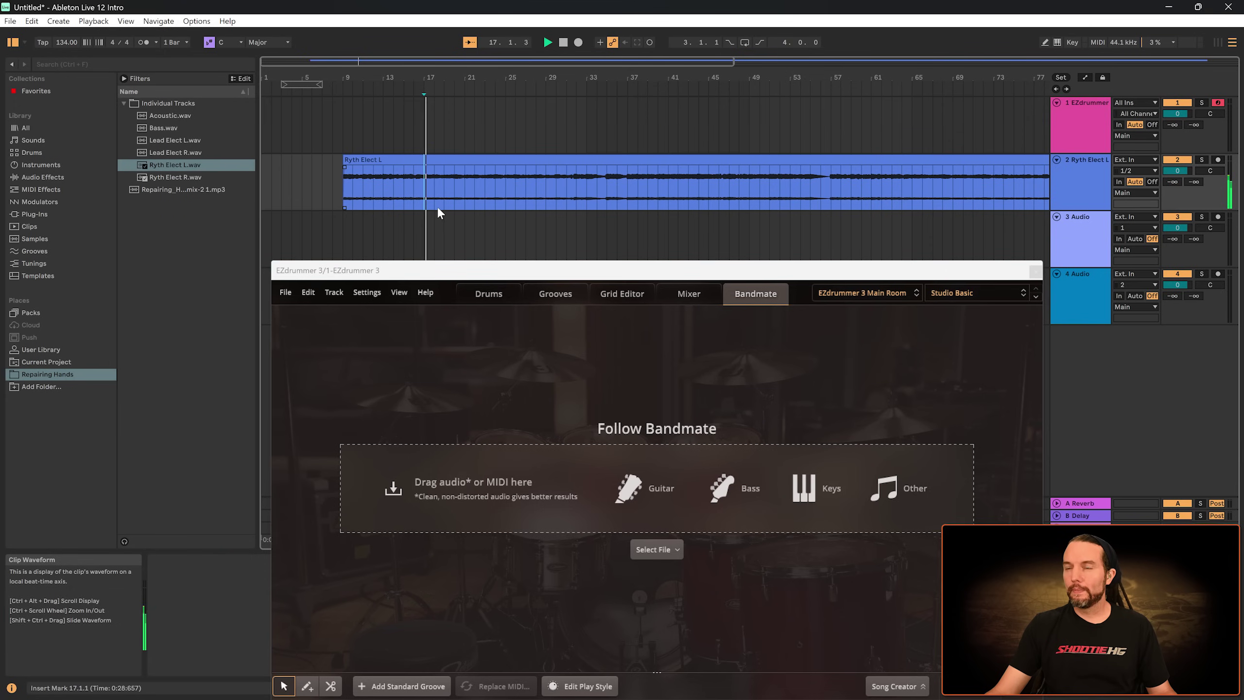
key(space)
drag(422, 185, 454, 191)
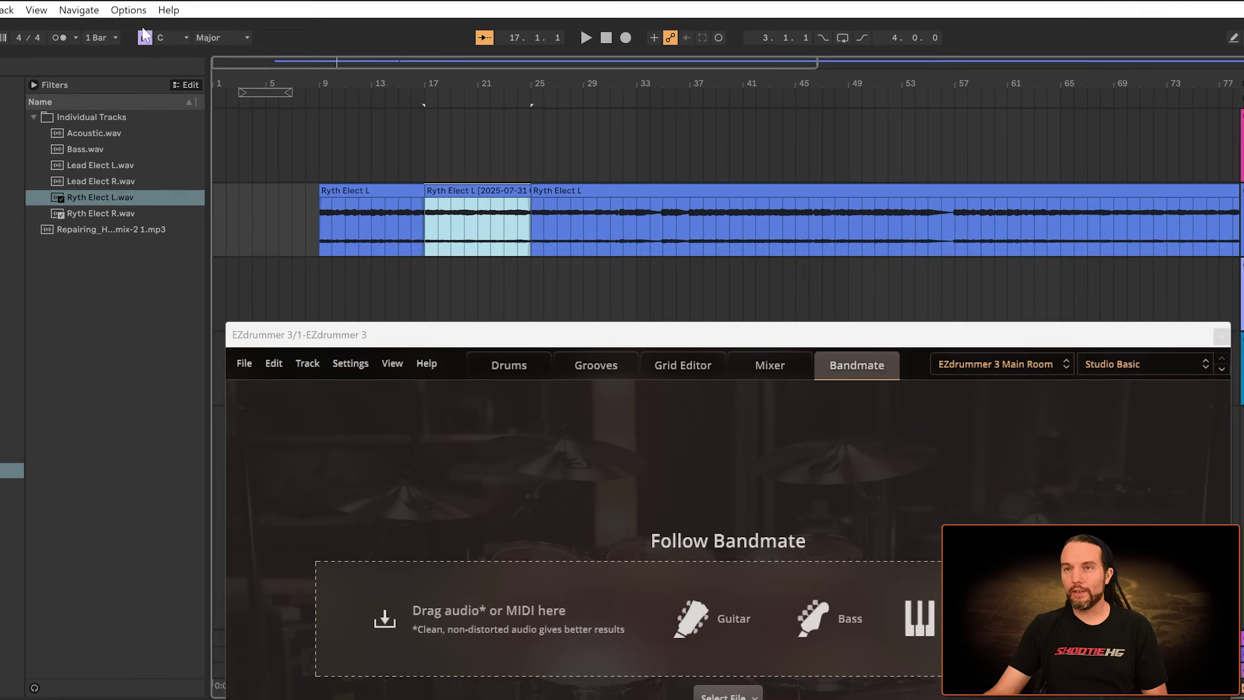
click(196, 21)
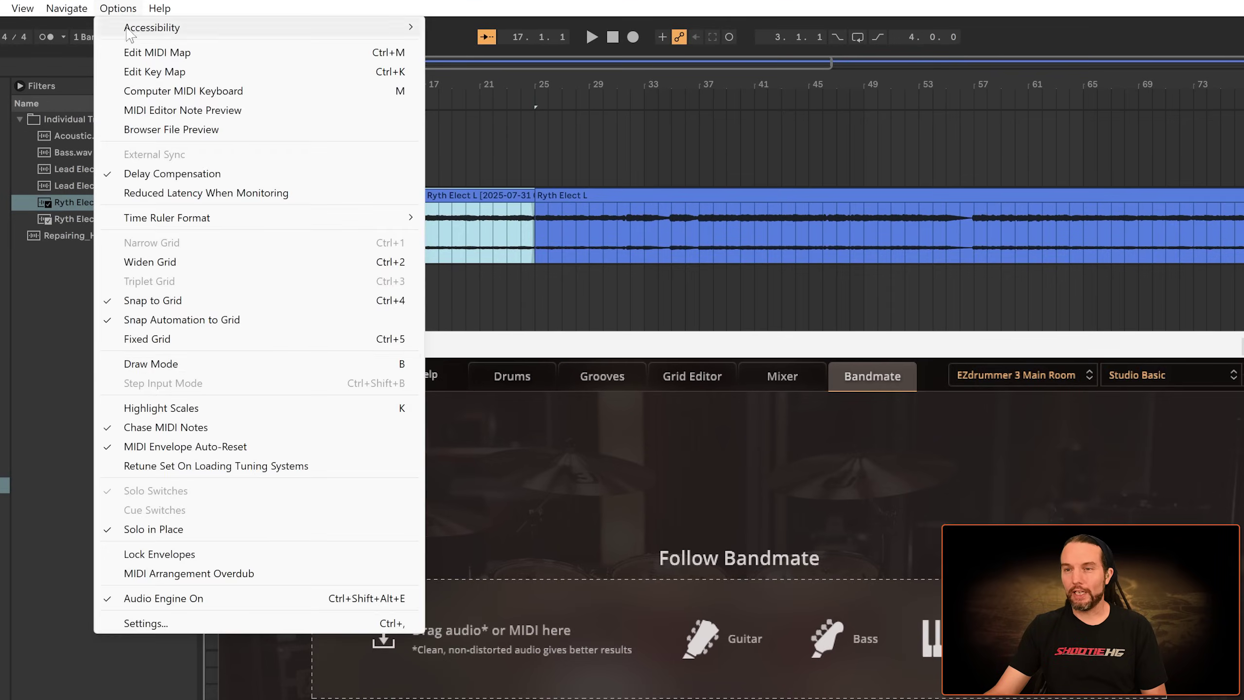
click(274, 471)
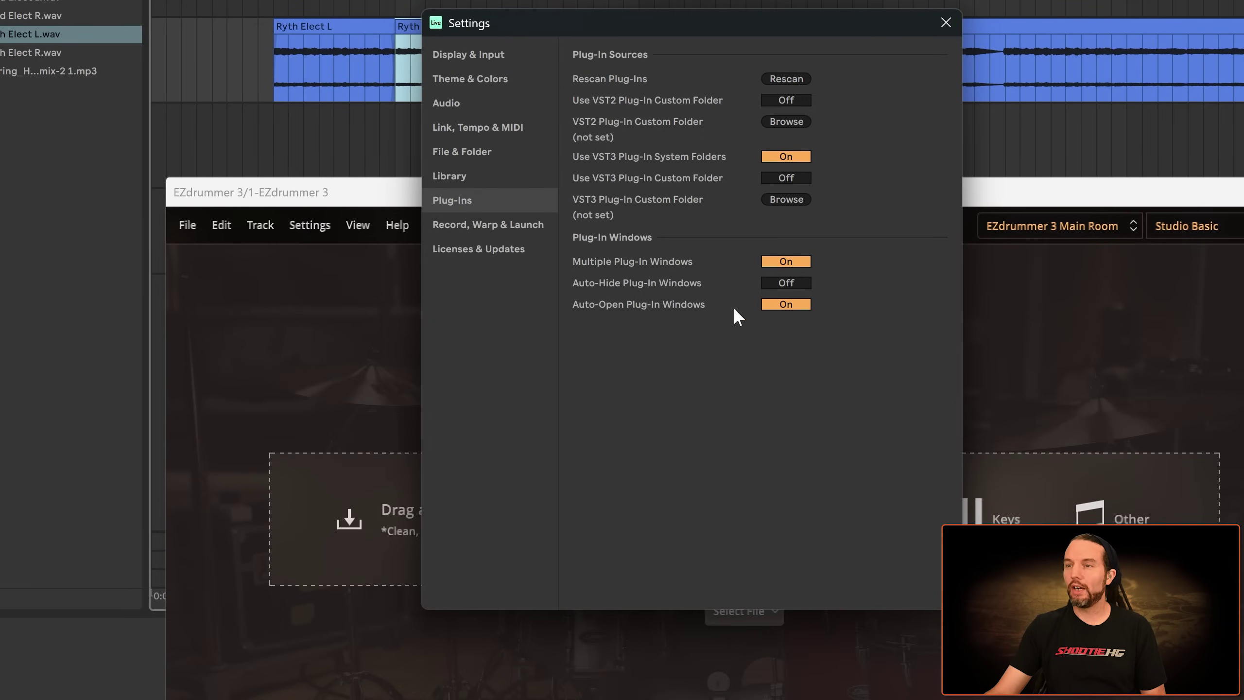
click(946, 23)
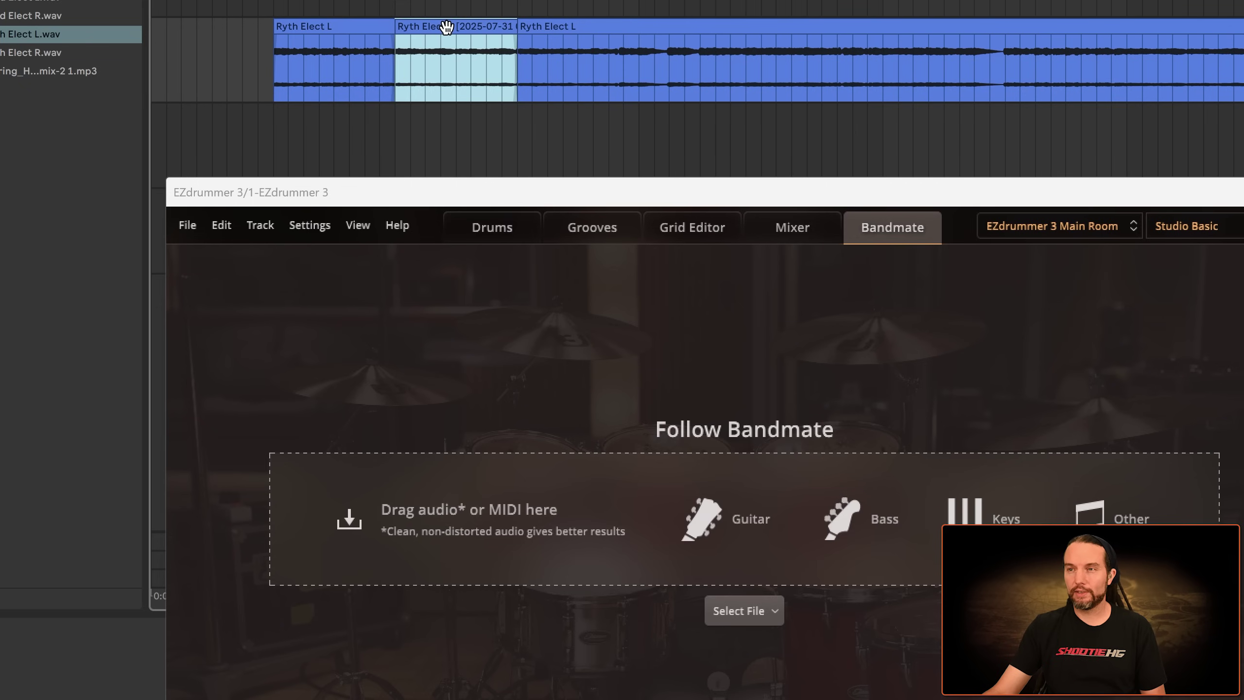
drag(446, 28, 614, 497)
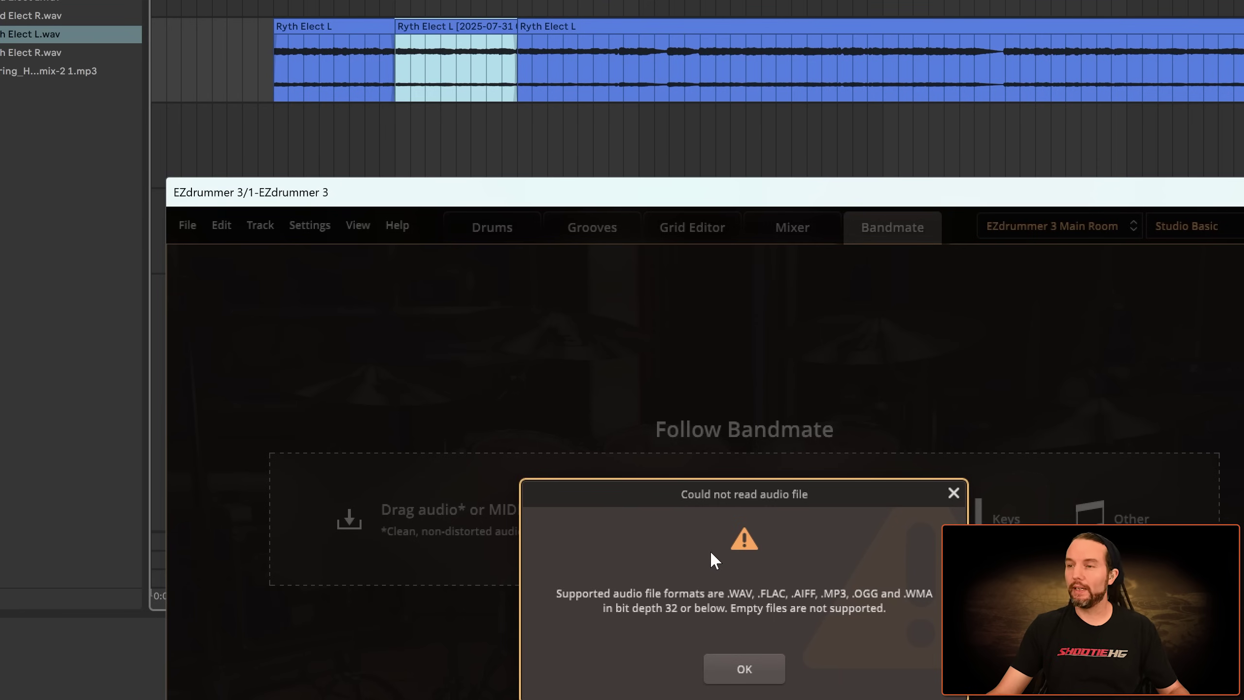
click(735, 669)
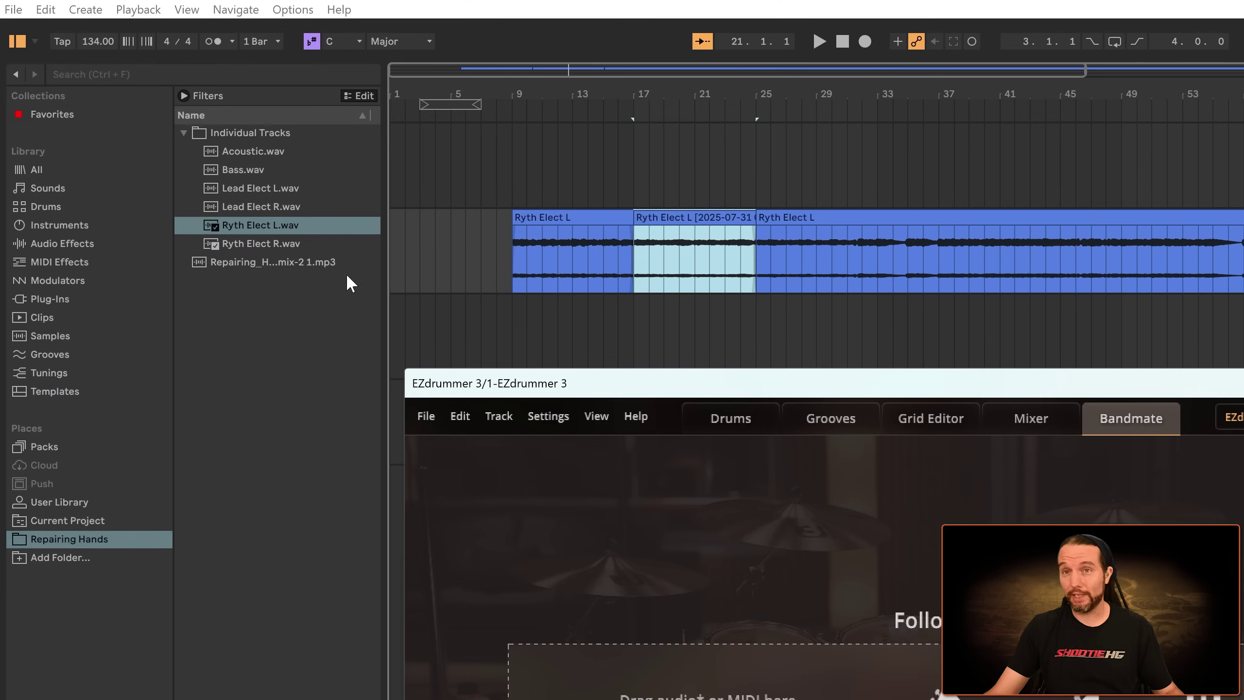
- Save the set as 'Bandmate Drag' via File > Save Live Set As
click(13, 9)
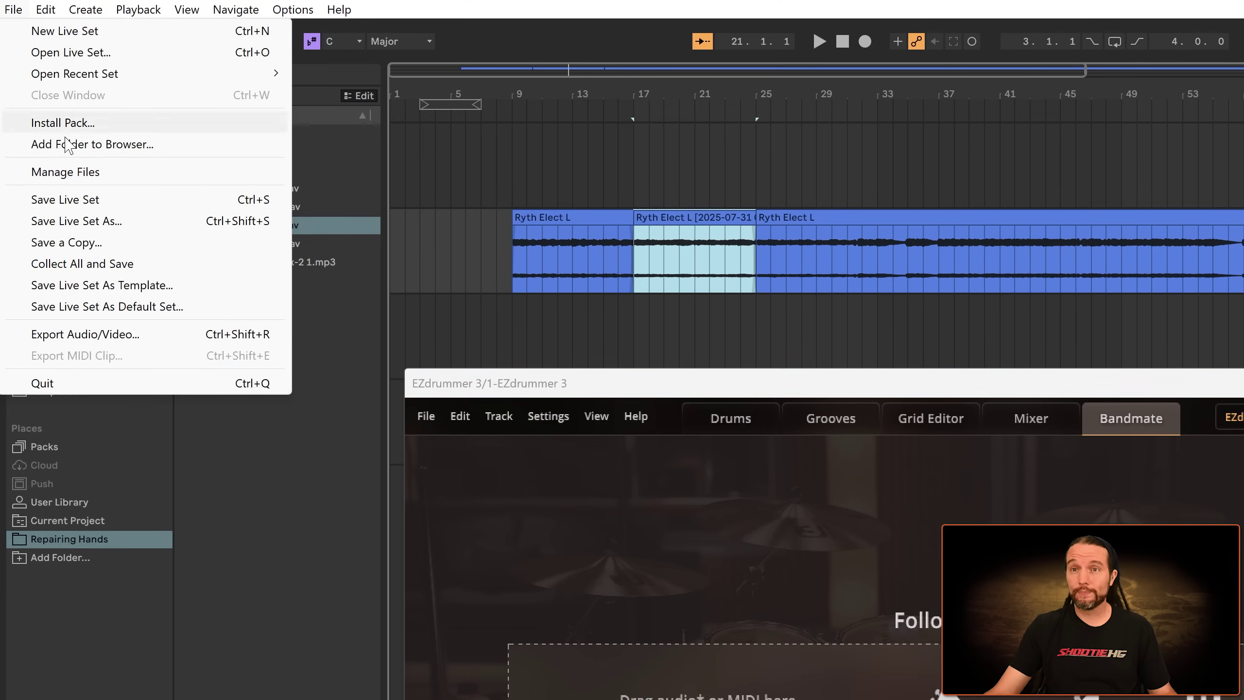
click(74, 200)
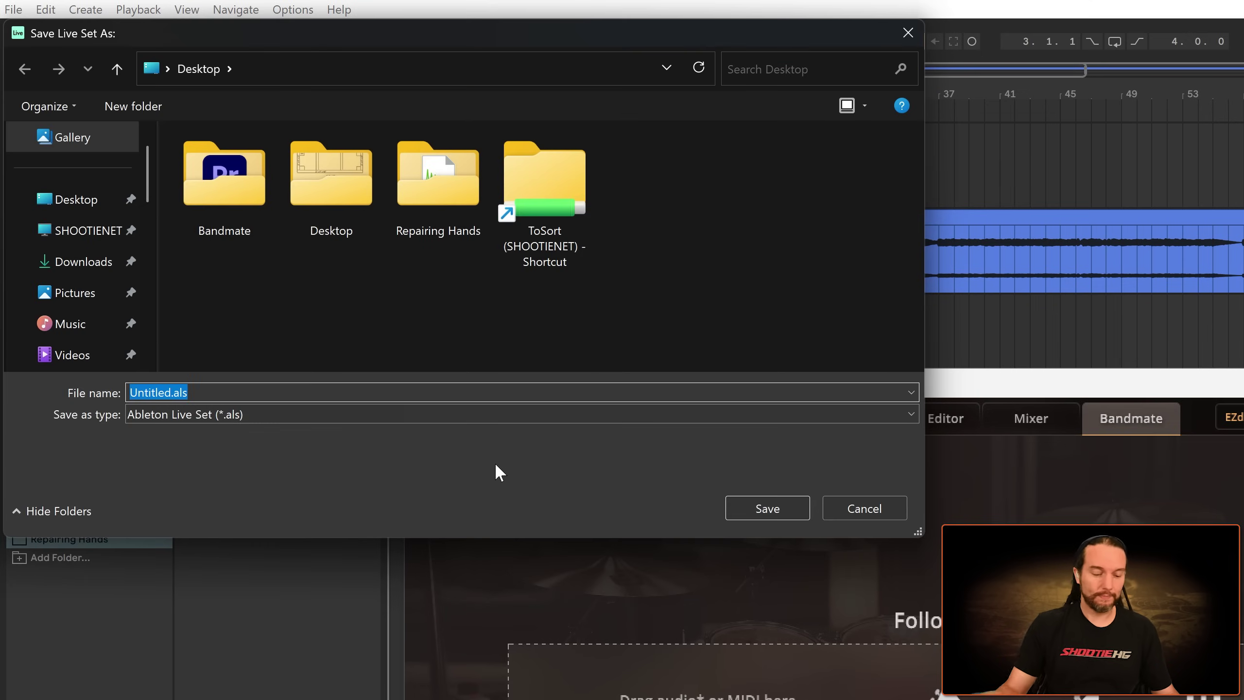
text(Bandmate)
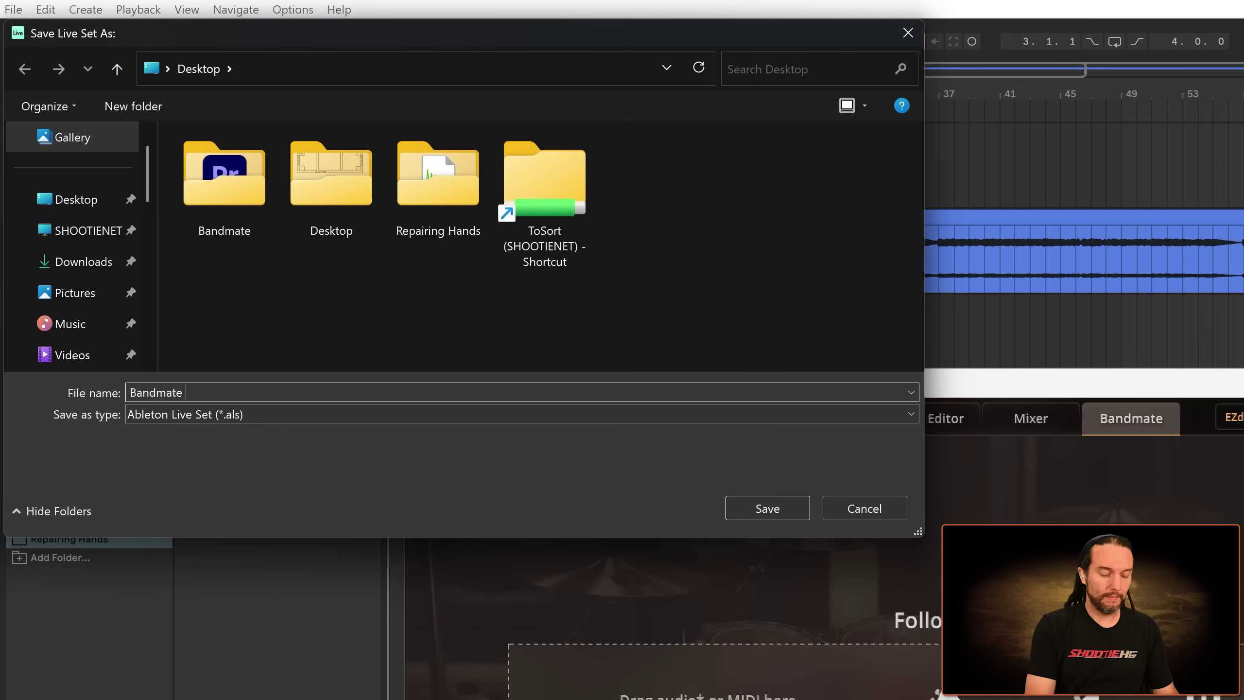
text( Drag)
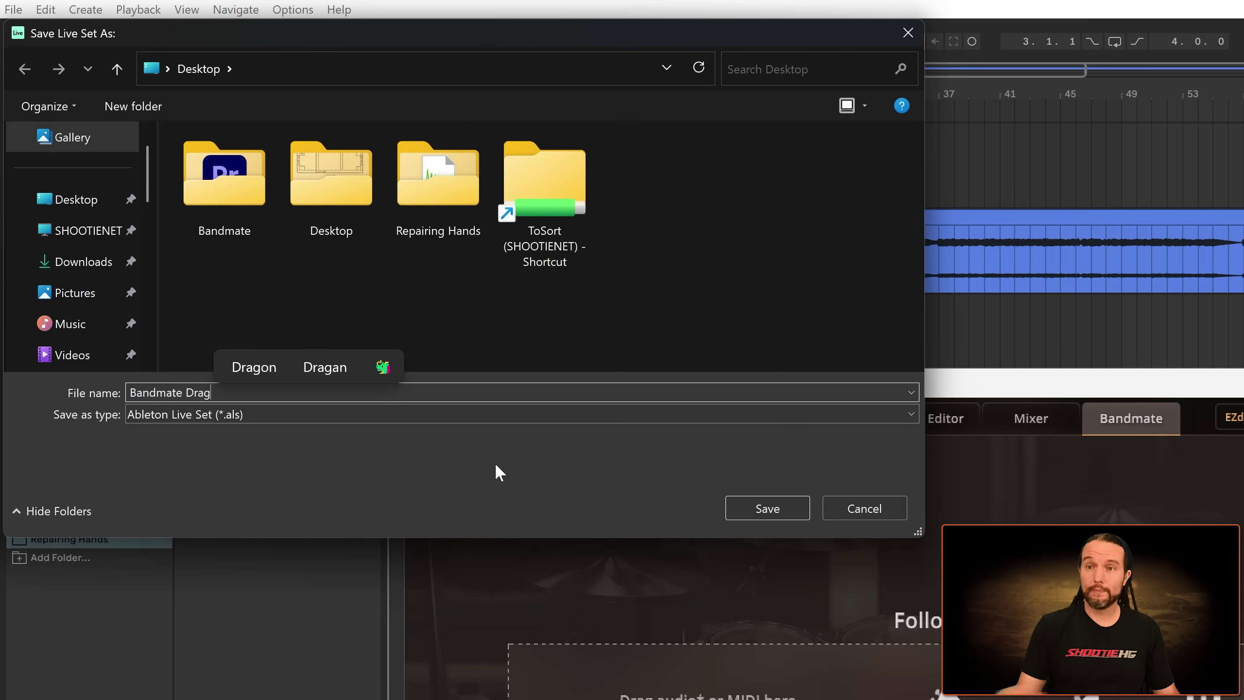
click(768, 510)
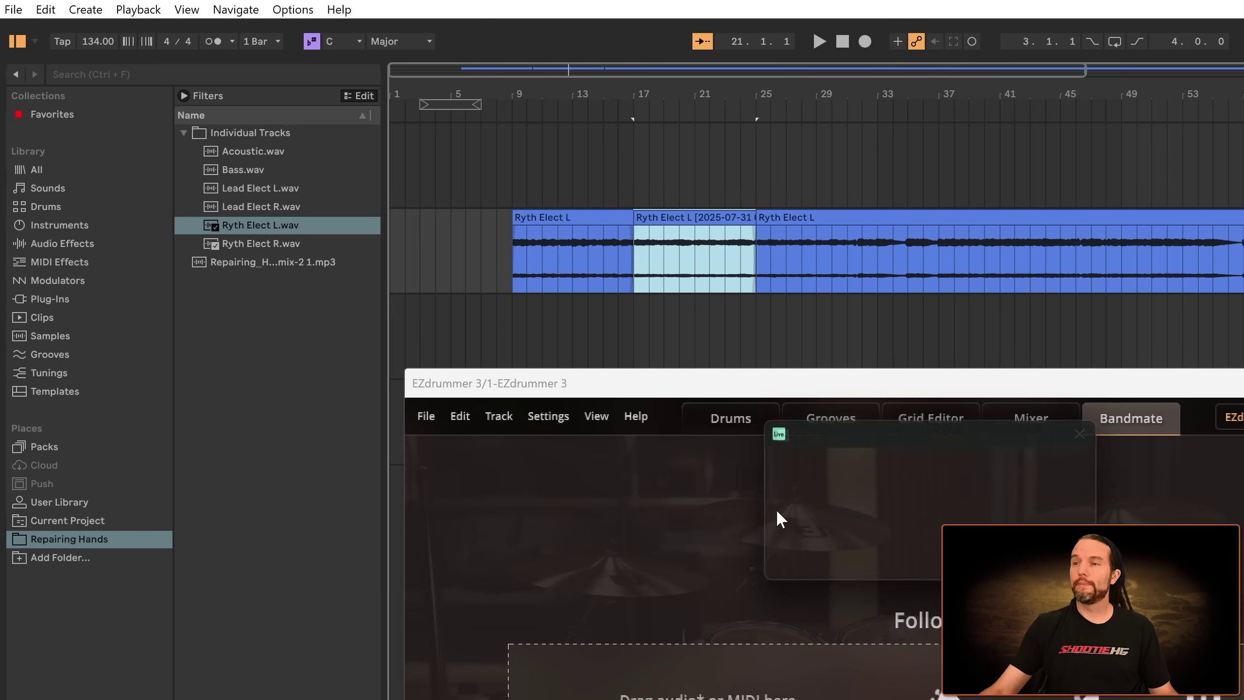
- Drop the consolidated clip onto Bandmate's Guitar area, keeping 134 BPM and 4/4
drag(696, 247, 866, 572)
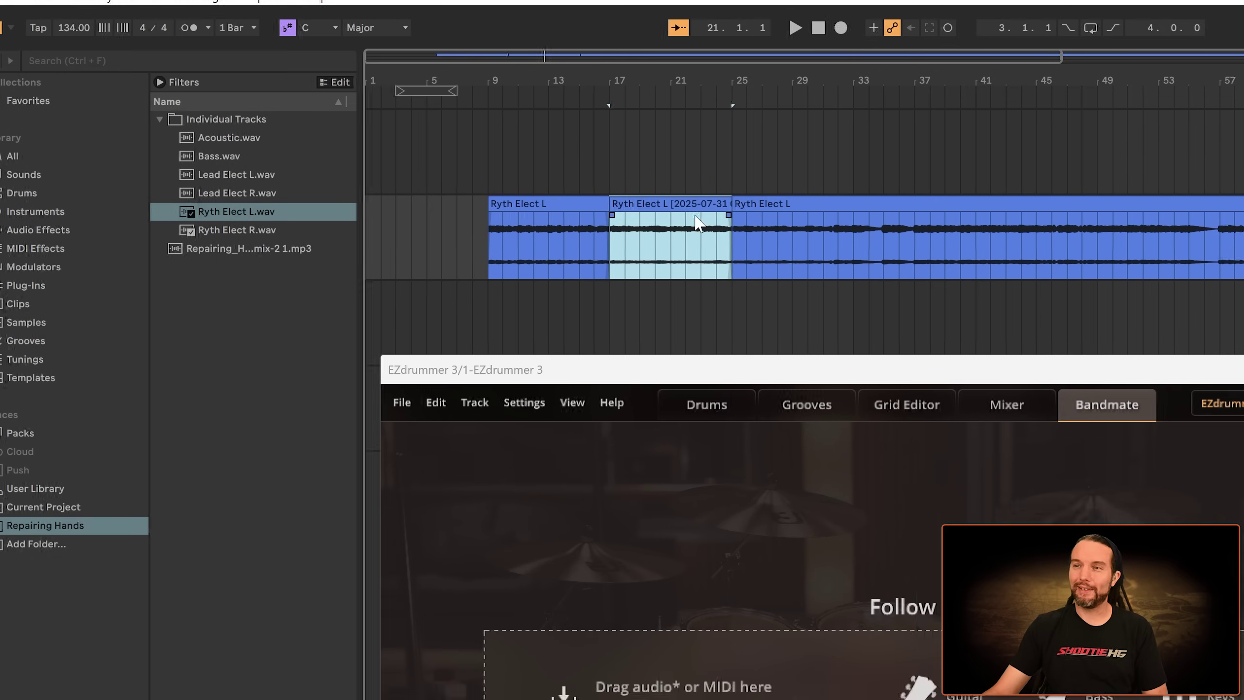
drag(505, 368, 546, 503)
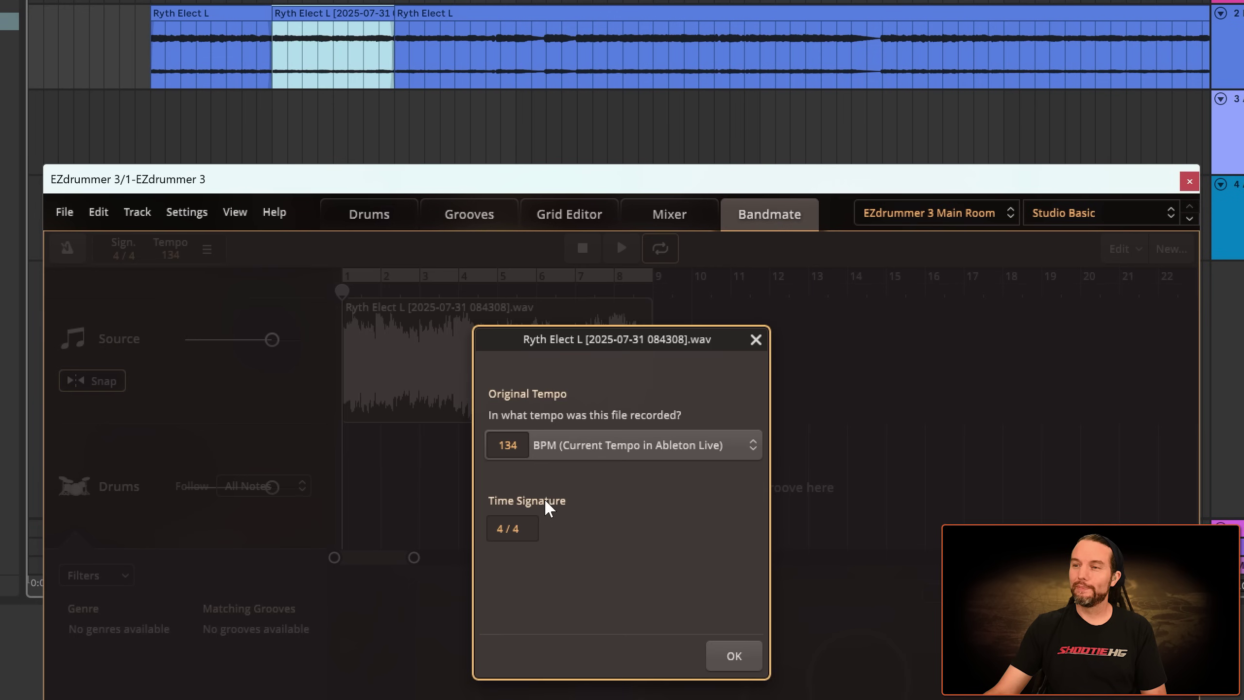
click(734, 655)
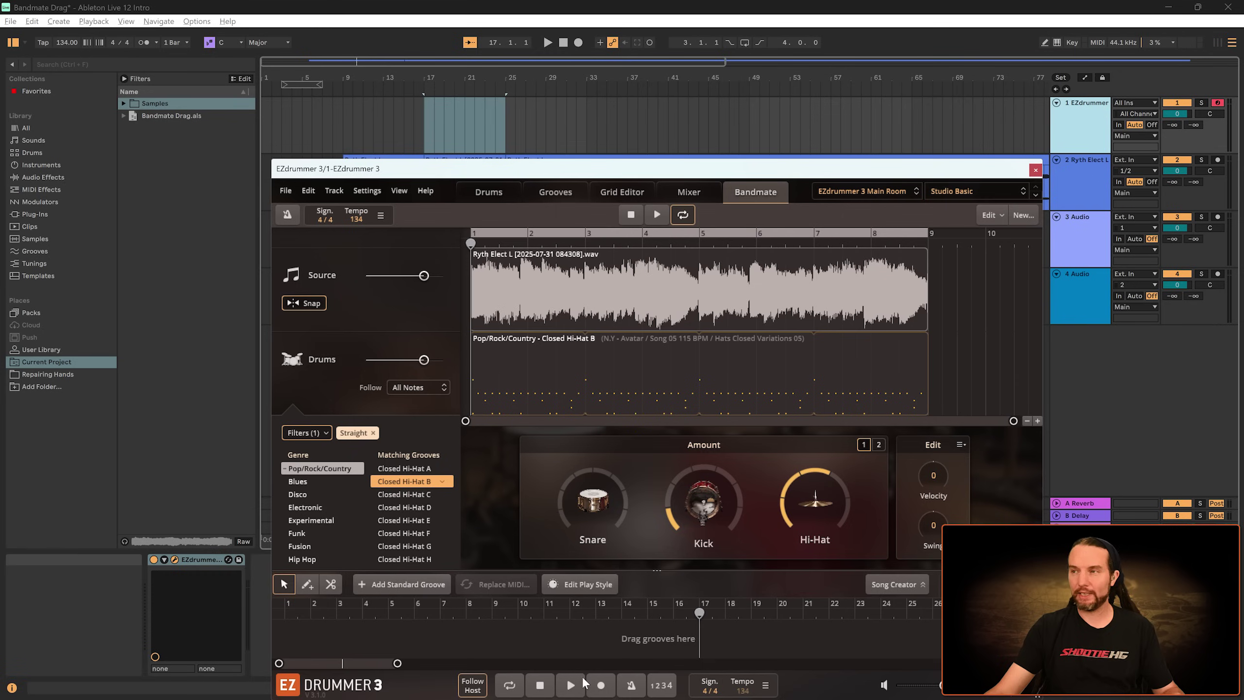
- Close EZdrummer and rename the bars 17–25 clip to '000 Guitar Arp'
click(1036, 171)
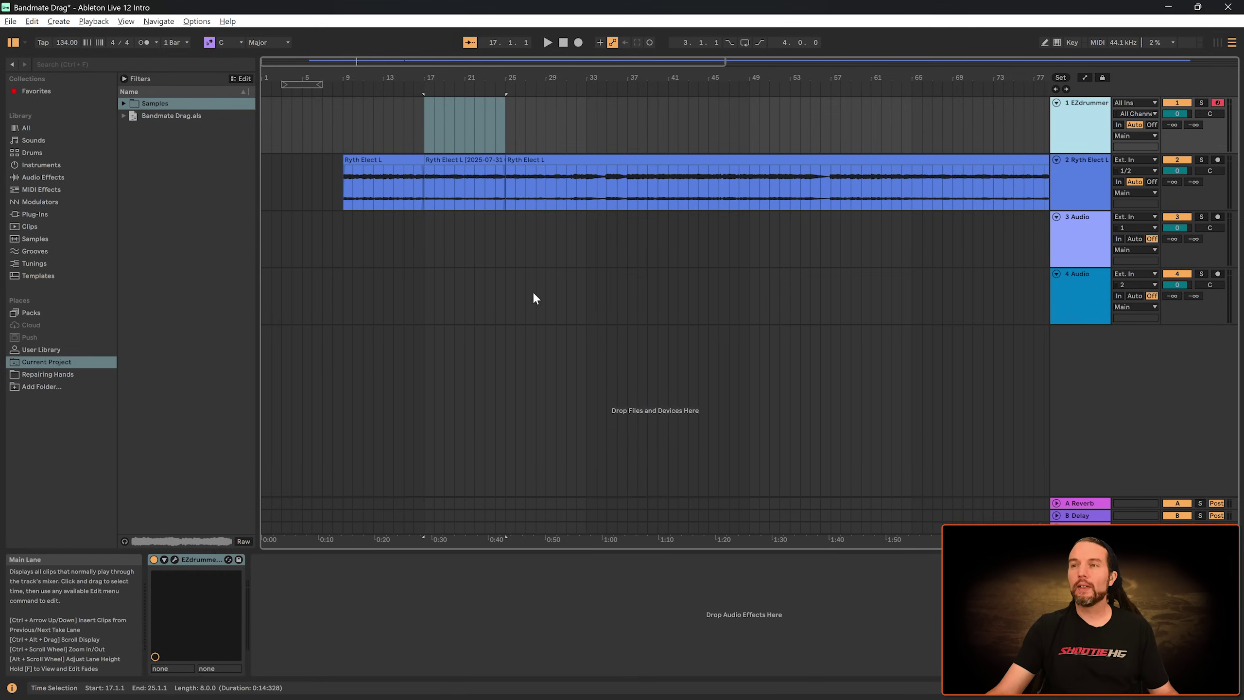
click(461, 196)
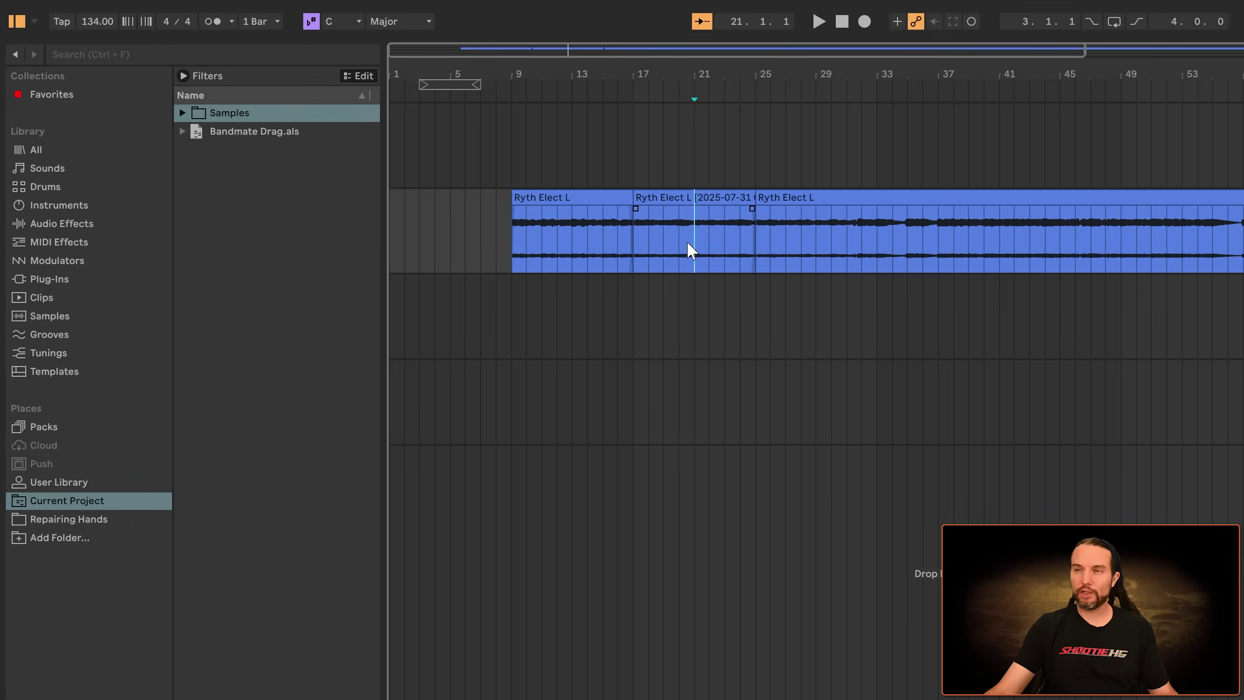
click(689, 196)
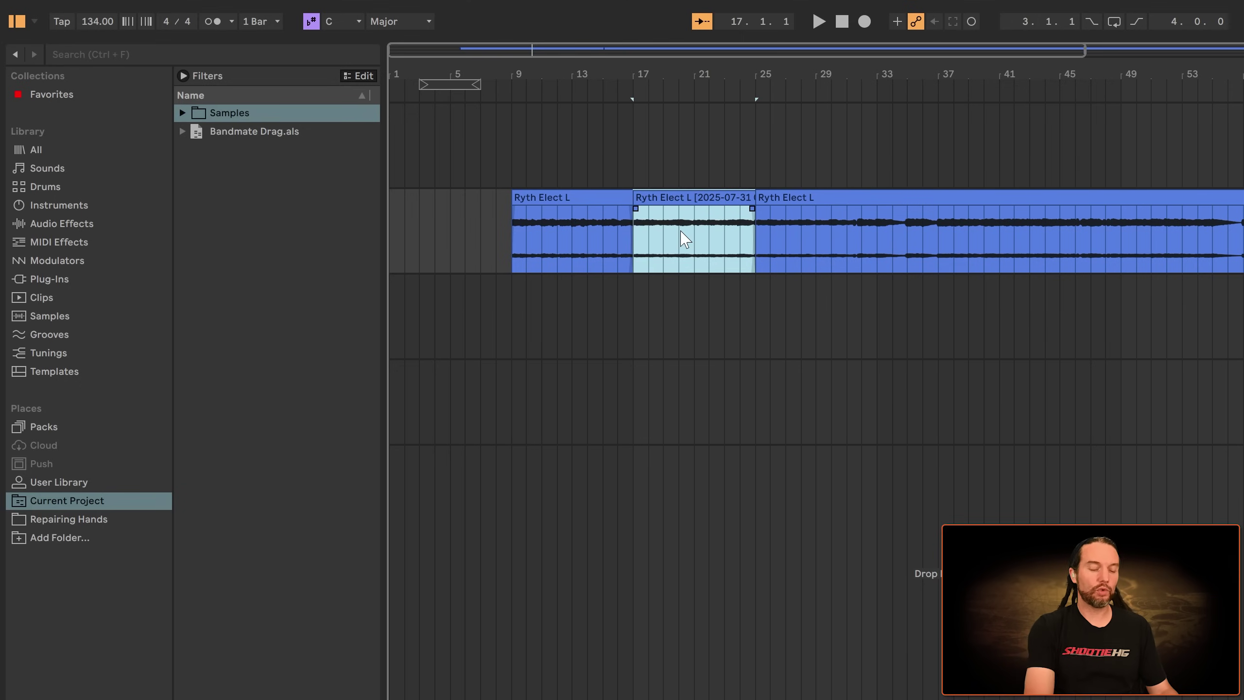
key(ctrl+r)
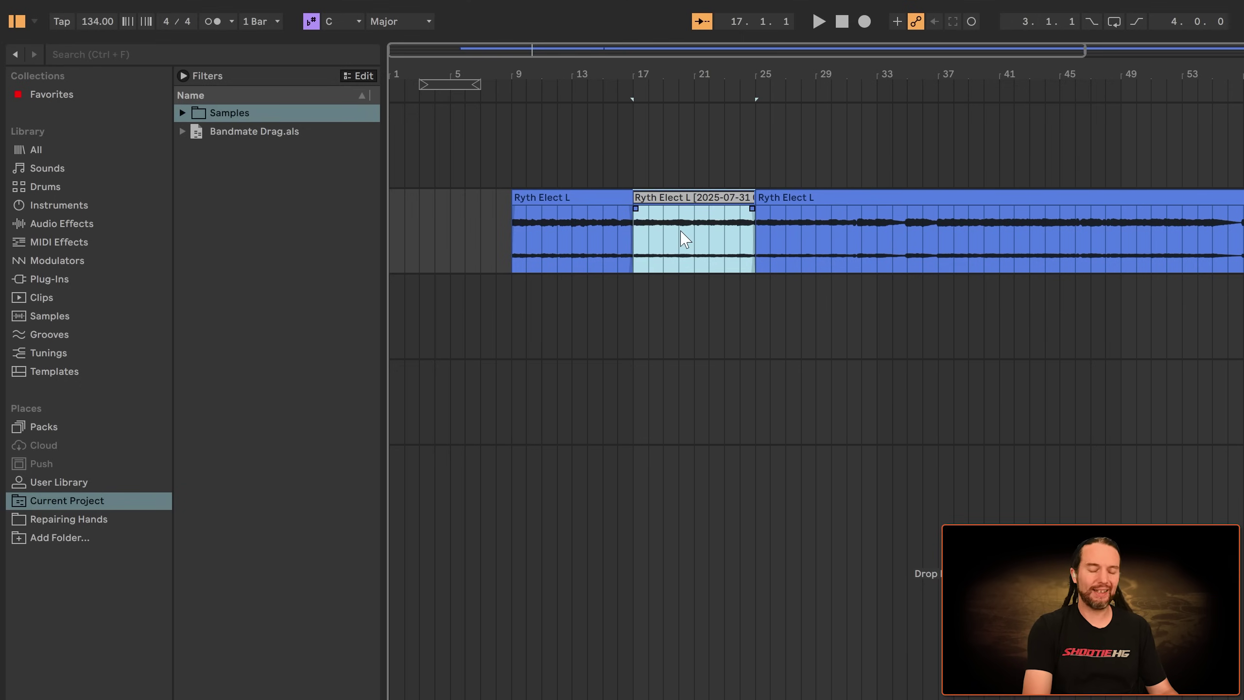
text(000)
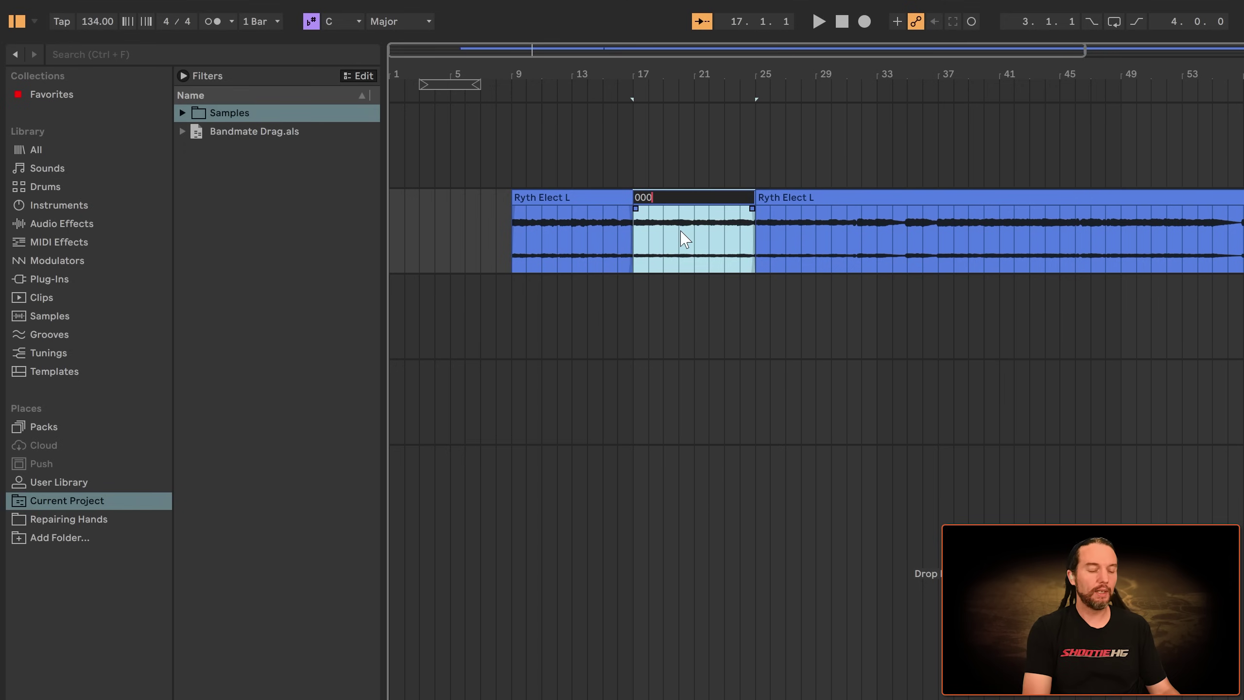
text(Guitar Arp)
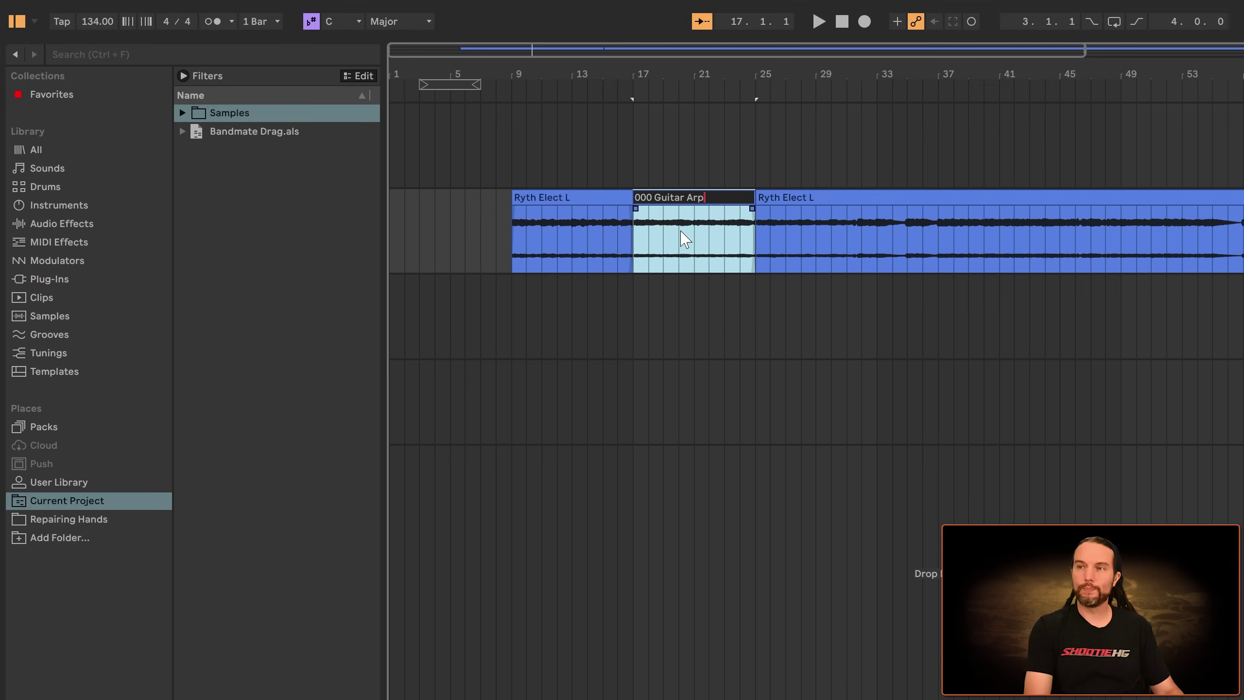
key(Return)
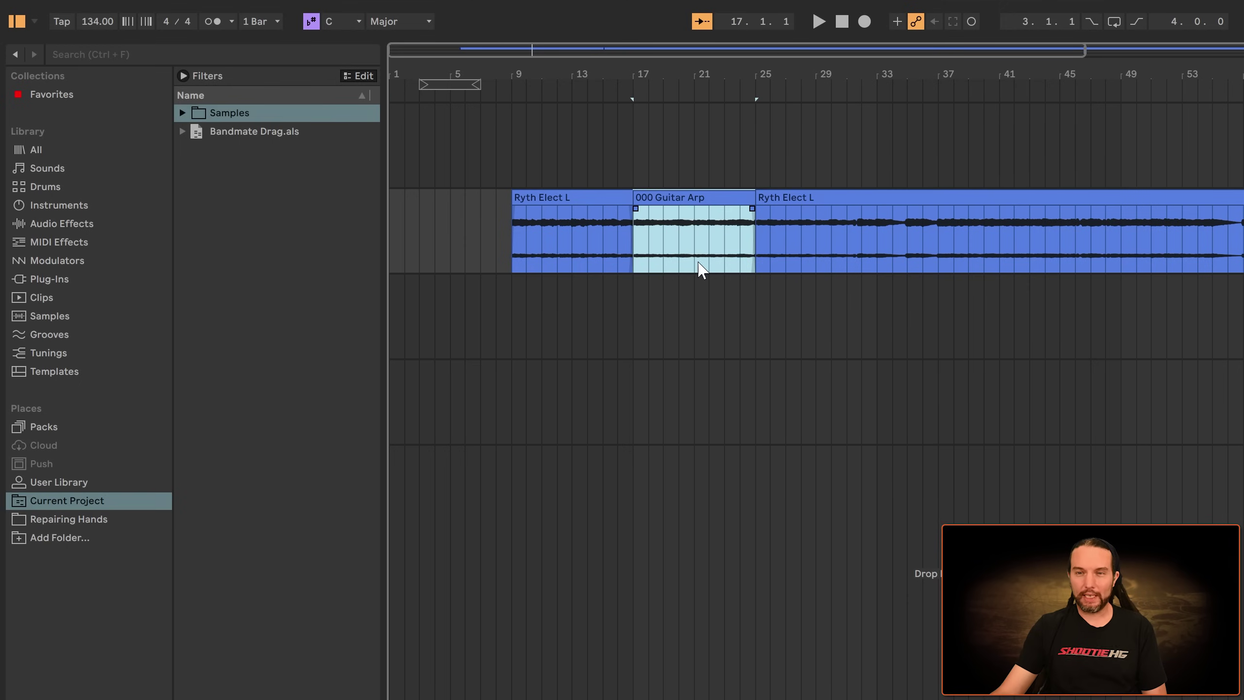
- Browse Current Project > Samples > Processed > Consolidate and select the consolidated guitar wav
click(74, 503)
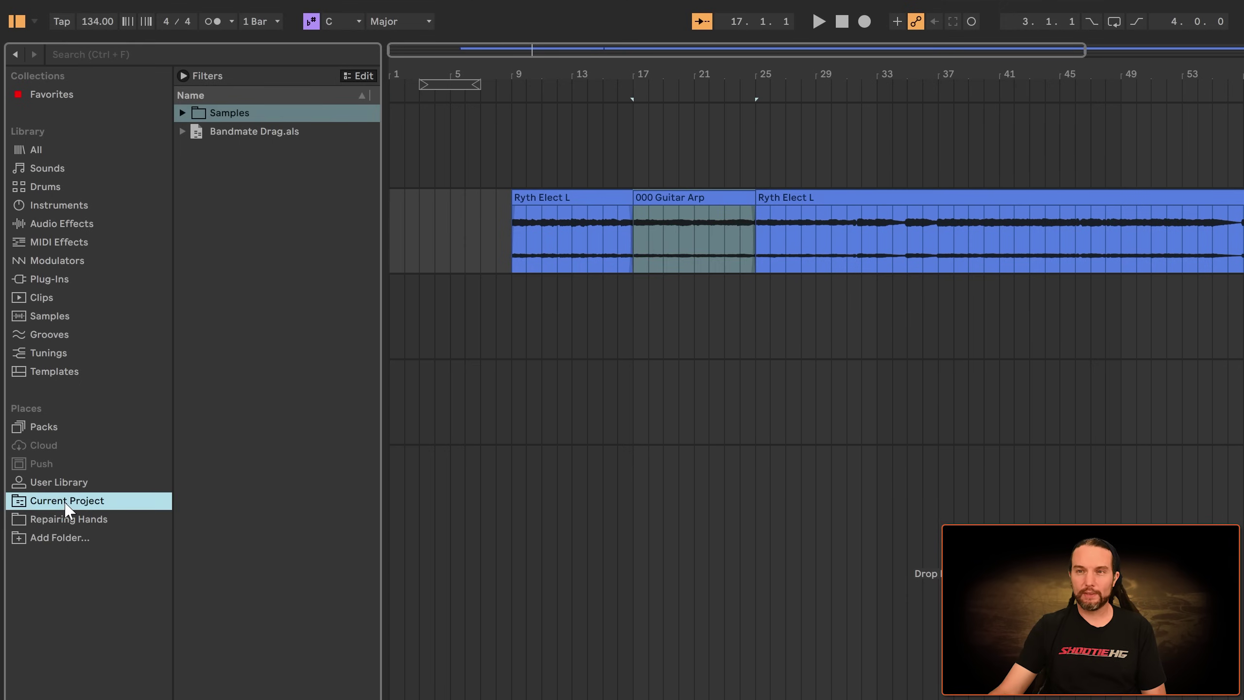
click(182, 113)
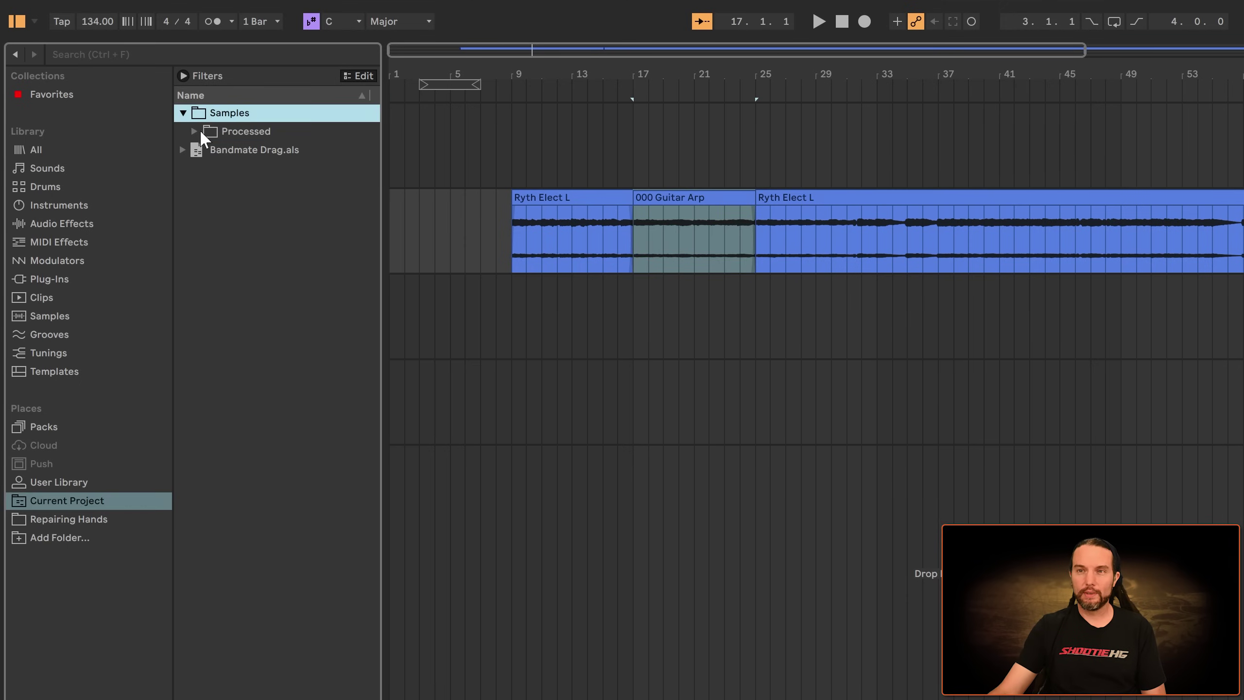
click(195, 131)
click(205, 150)
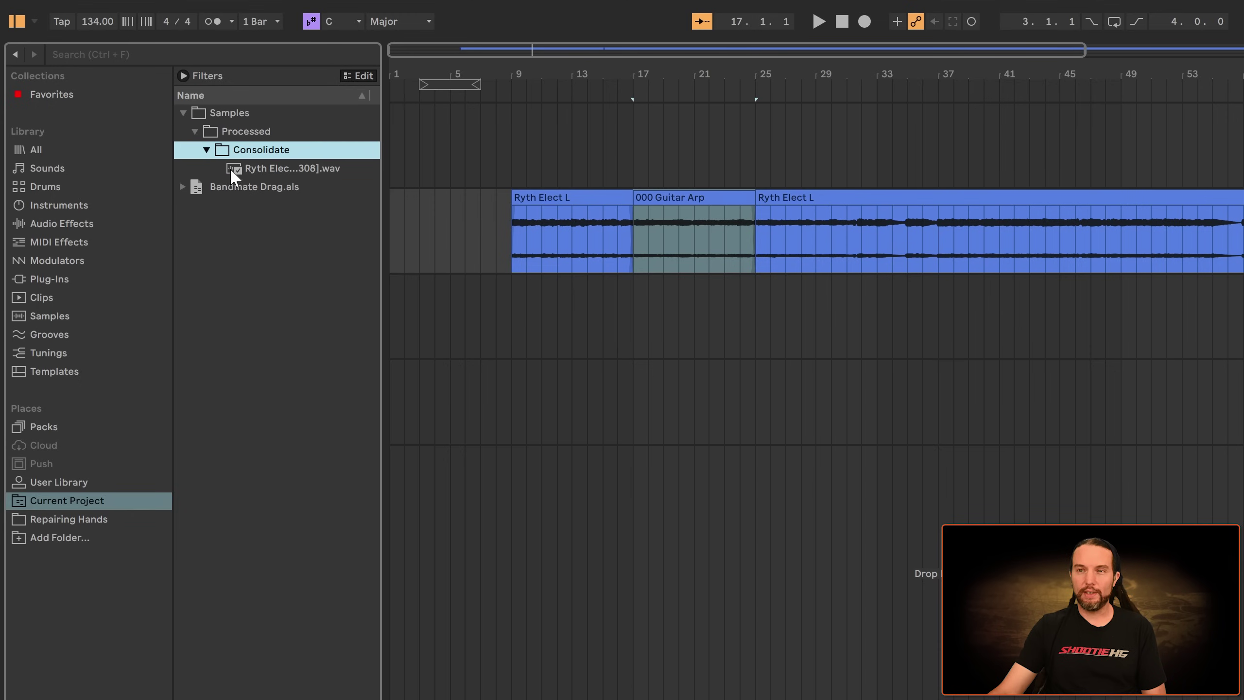
click(274, 169)
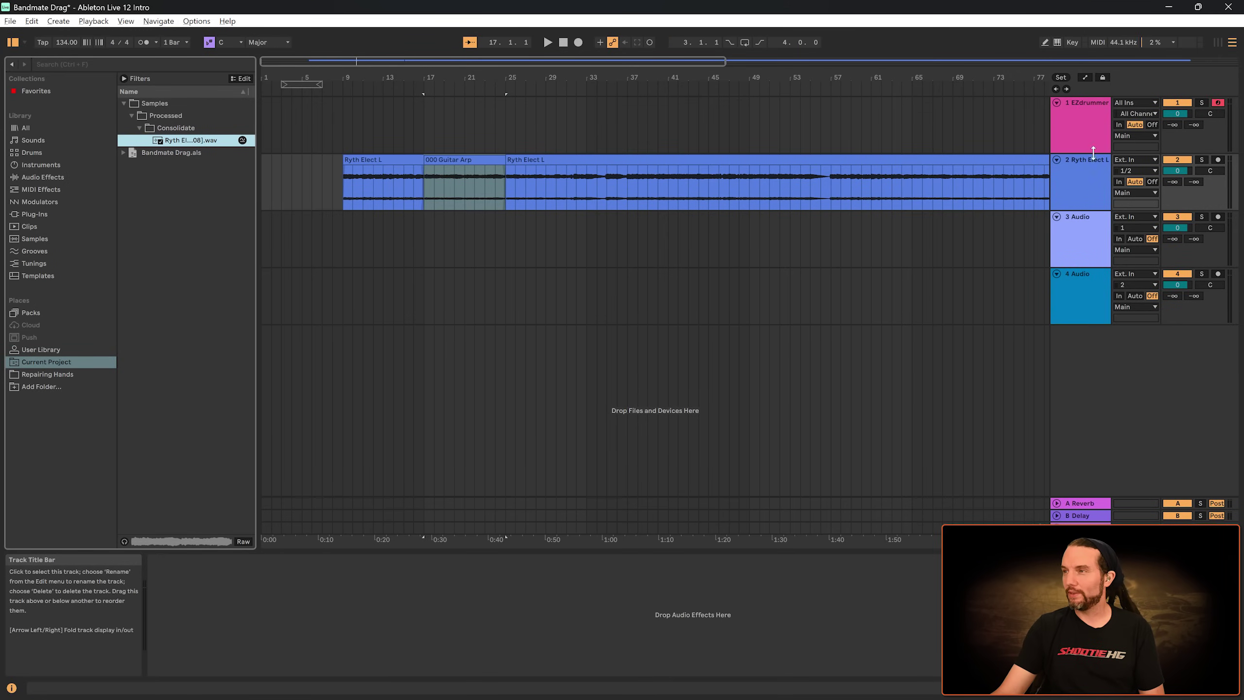
key(Up)
- Drop the consolidated wav into EZdrummer 3's Bandmate, accepting 134 BPM and 4/4
click(174, 560)
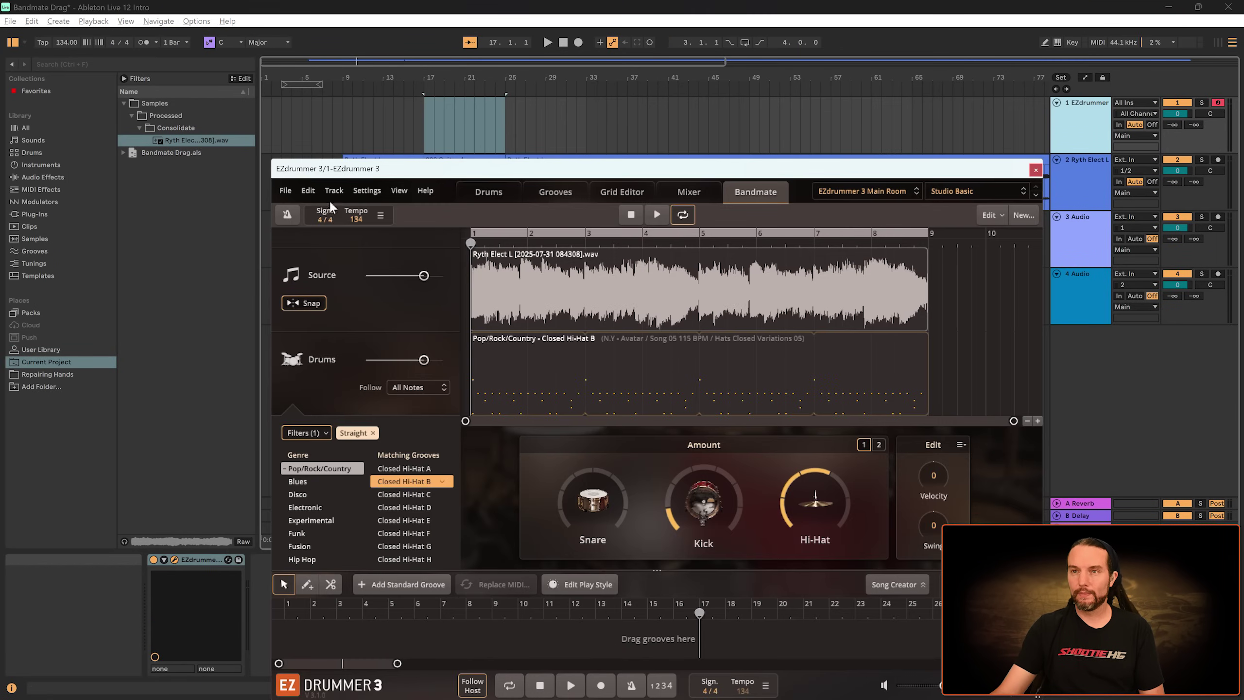
drag(189, 140, 609, 322)
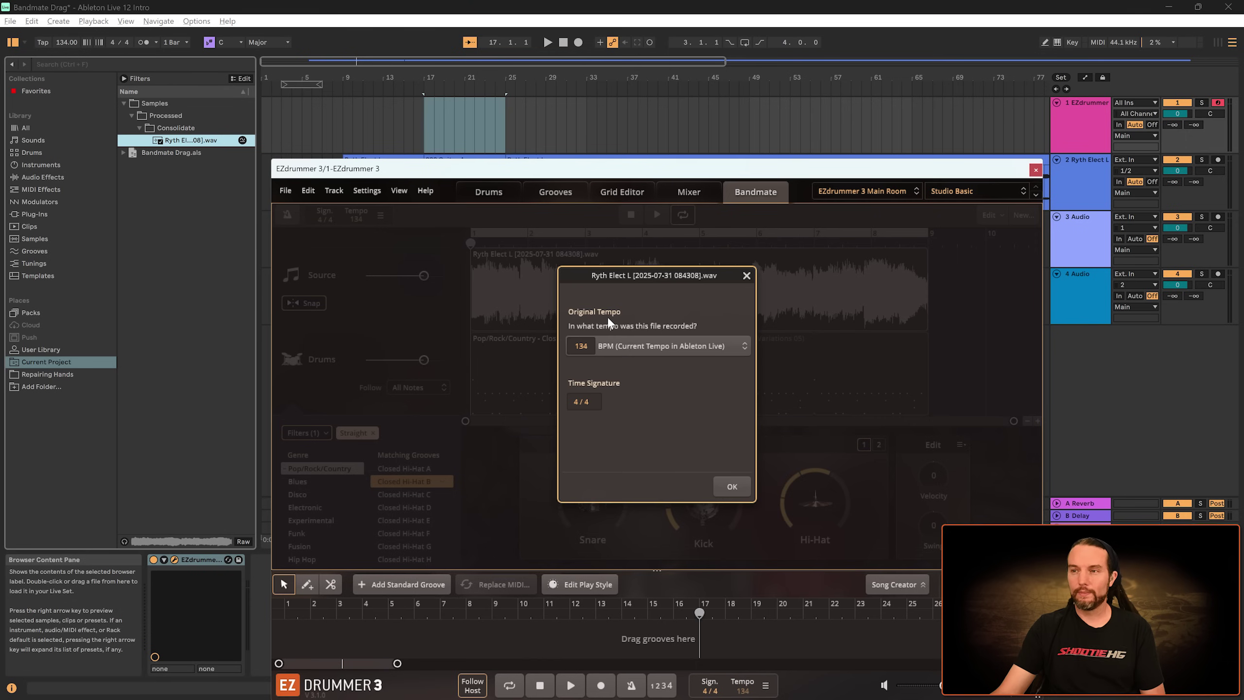
click(726, 486)
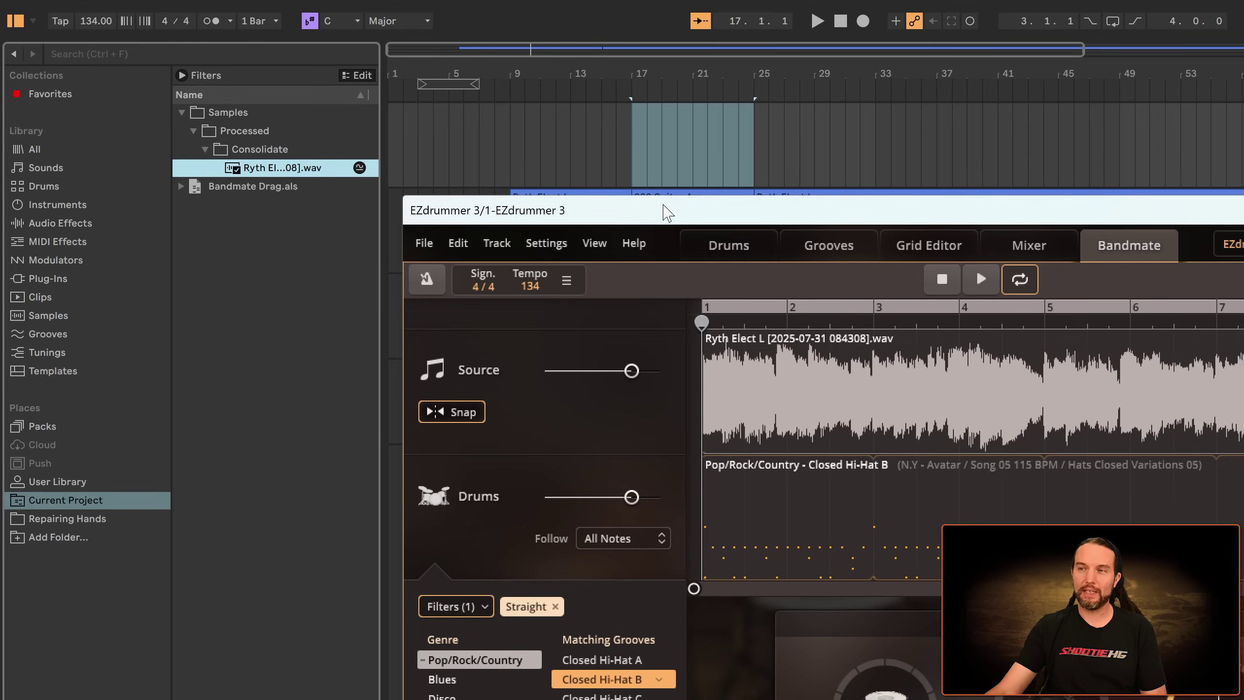
drag(667, 213, 707, 385)
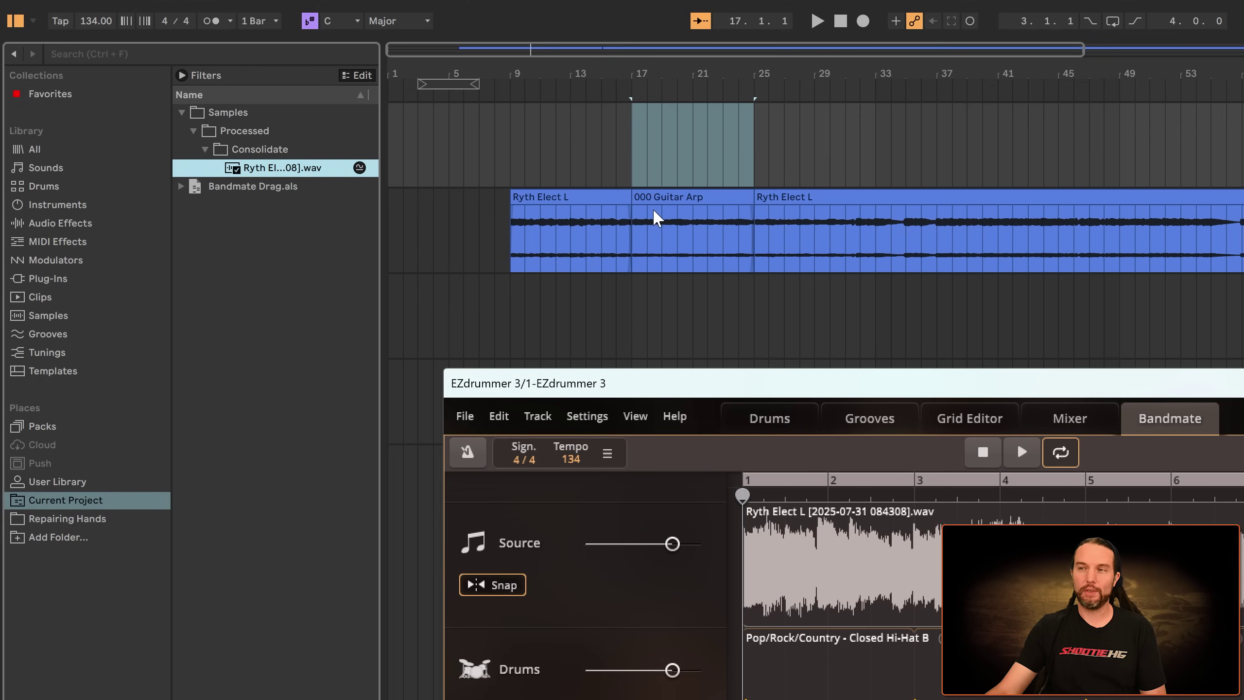